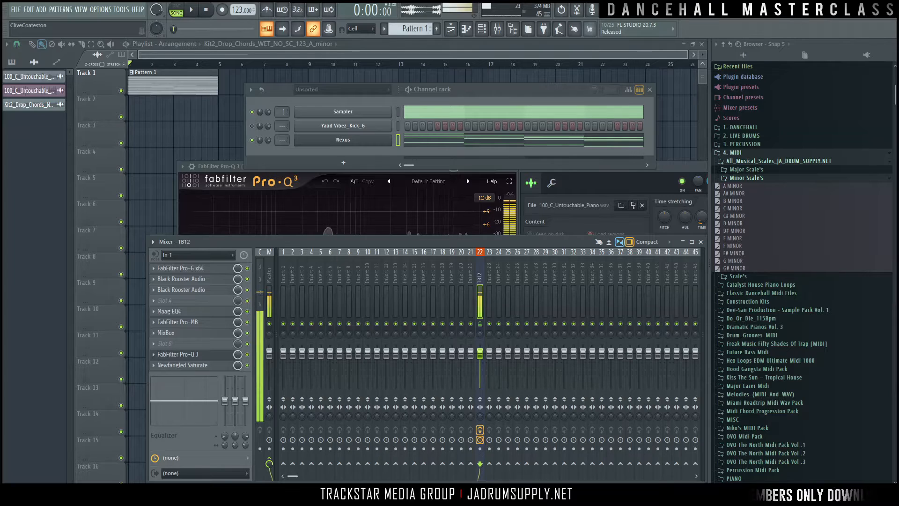
Step: Load the Key Detective mixer track state onto mixer Insert 1
left_click(283, 280)
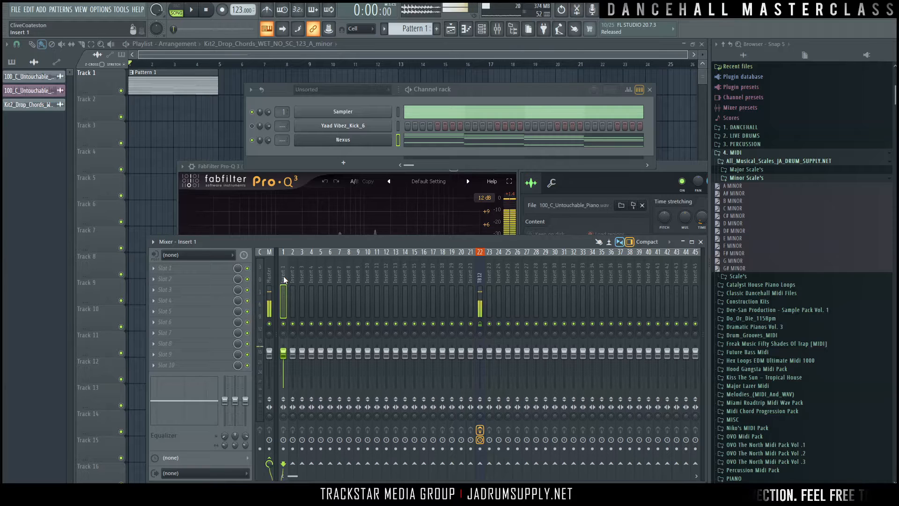
right_click(281, 273)
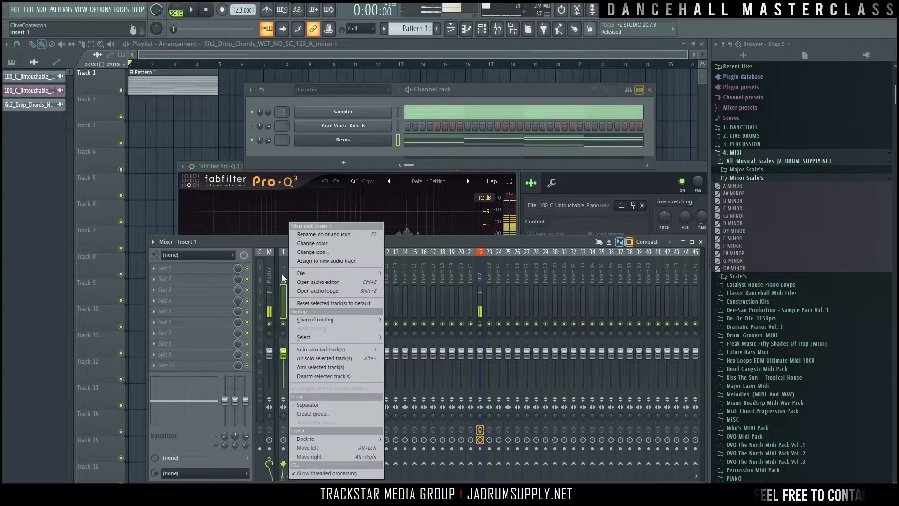
mouse_move(323, 273)
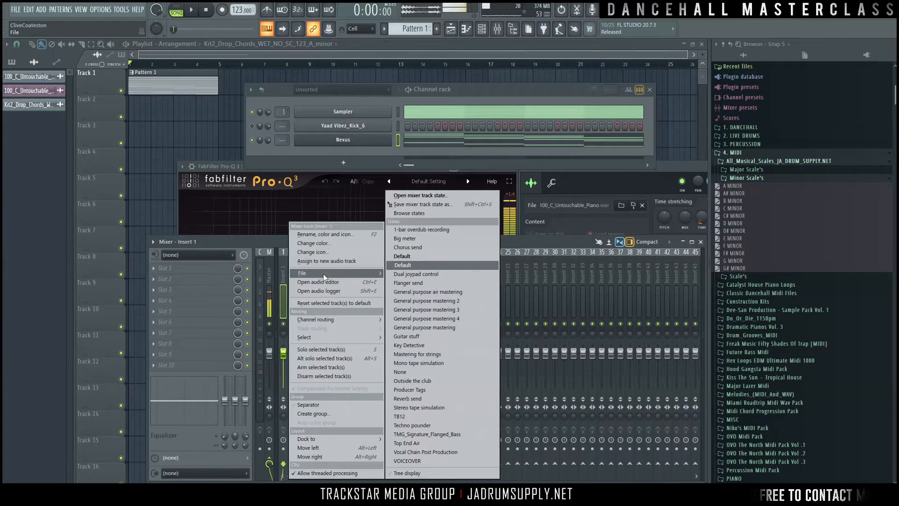
left_click(431, 345)
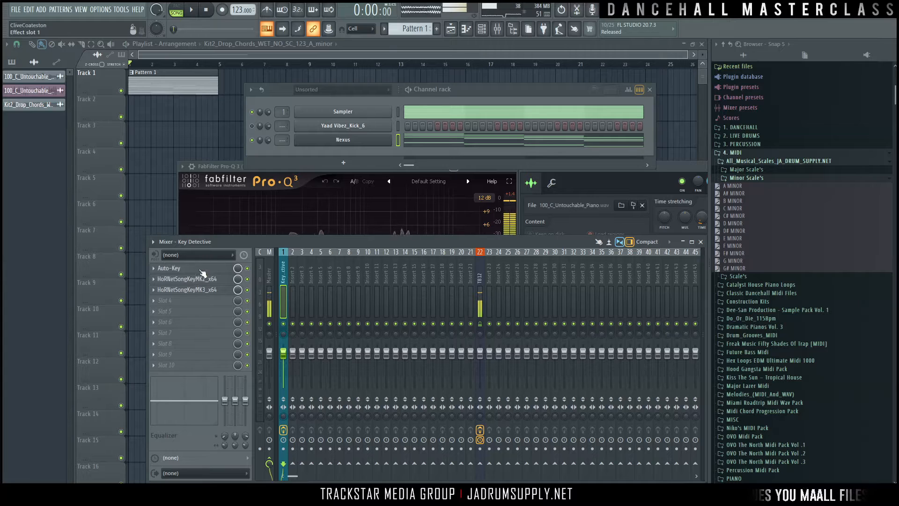
Step: Open the Auto-Key, HoRNetSongKeyMK2 and HoRNetSongKeyMK3 plugin windows from the Key Detective track's effect slots
left_click(209, 270)
left_click(206, 280)
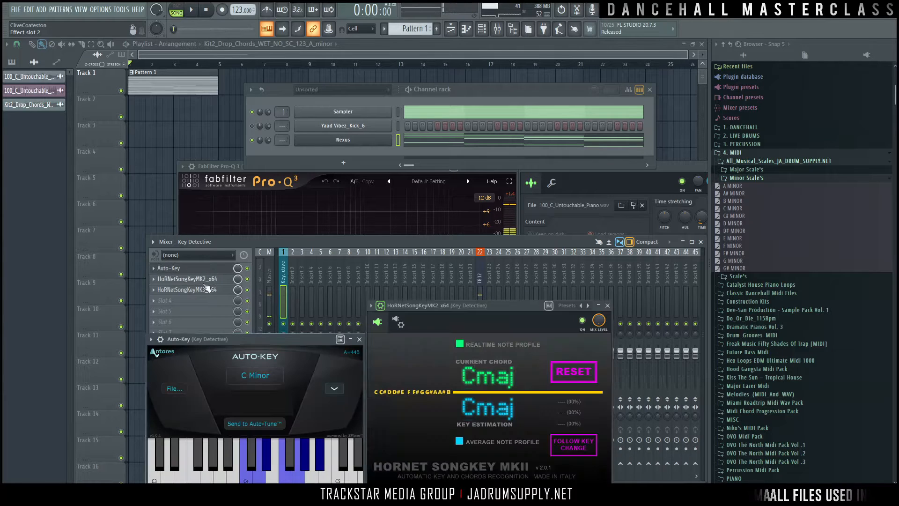
left_click(209, 289)
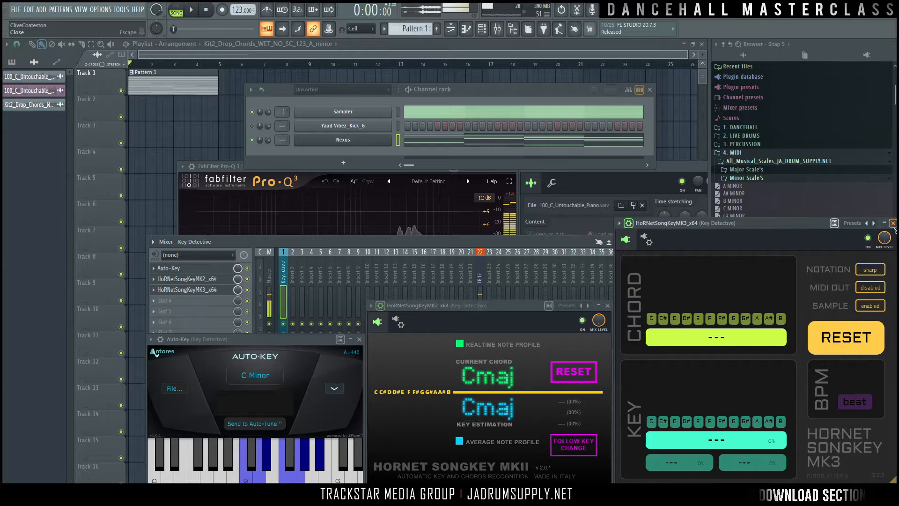
Step: Clear all notes of the Nexus and Sampler channels from Pattern 1 and return to the playlist
double_click(399, 140)
left_click(398, 141)
key("ctrl+x")
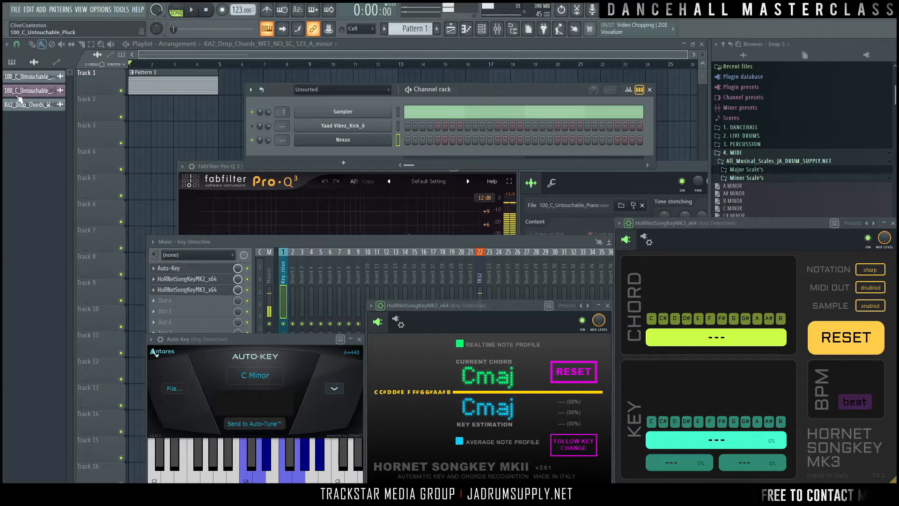
right_click(180, 131)
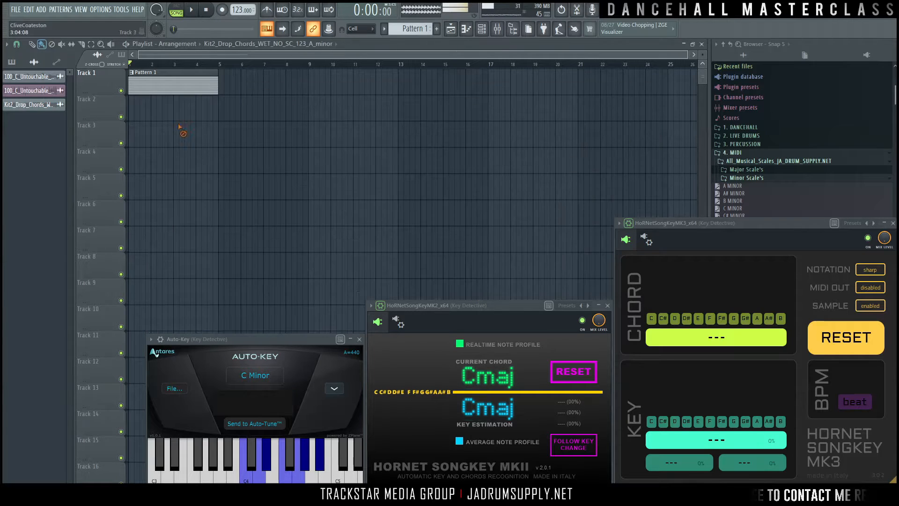
double_click(167, 85)
key("ctrl+a")
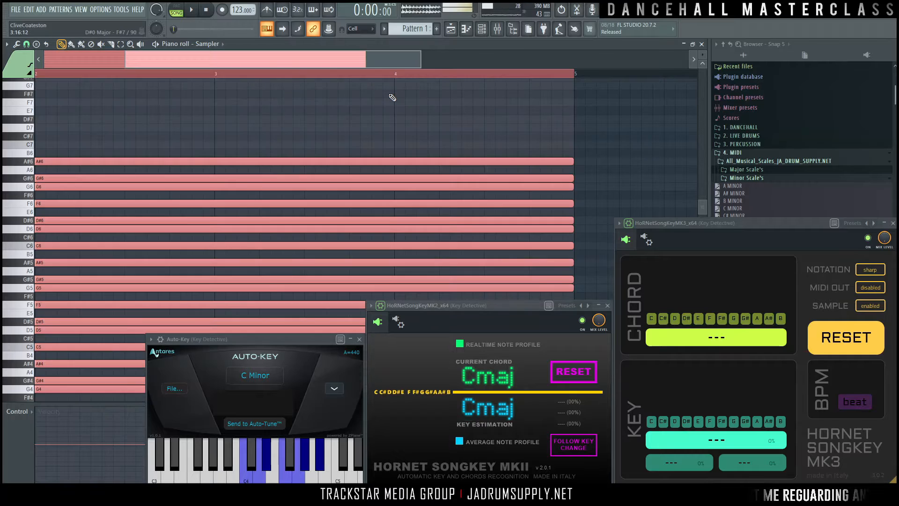
key("Delete")
left_click(452, 30)
Step: Browse the sample library to the SSHU_Melody_Loops folder inside Singular Sounds, Summer House
scroll(766, 165, "down", 15)
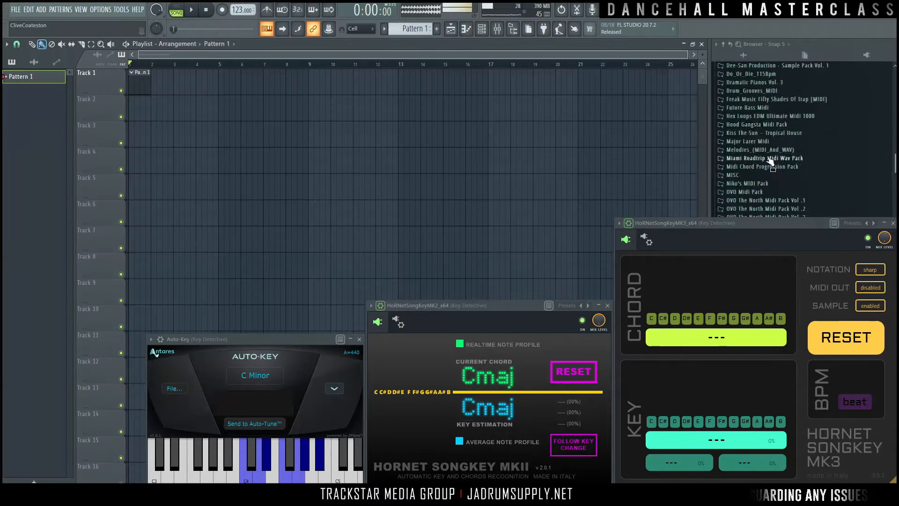
scroll(783, 136, "down", 15)
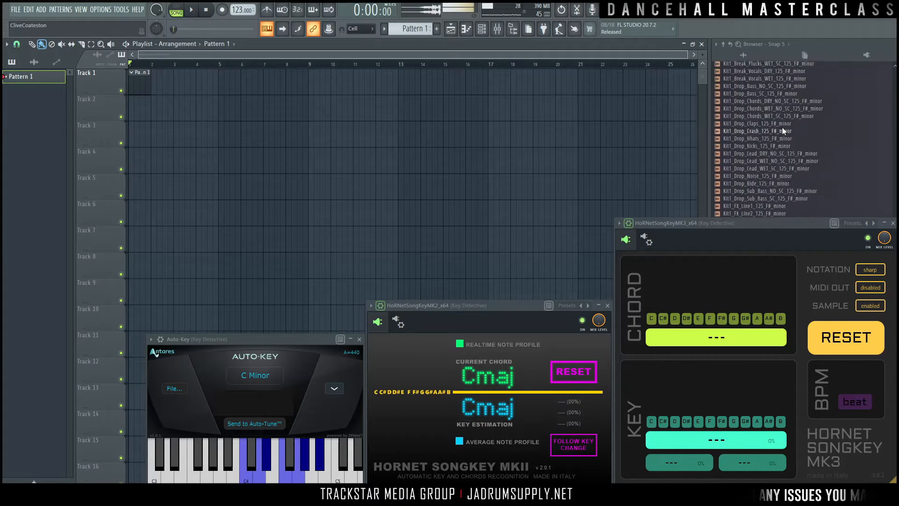
scroll(791, 117, "down", 4)
left_click(737, 155)
left_click(751, 172)
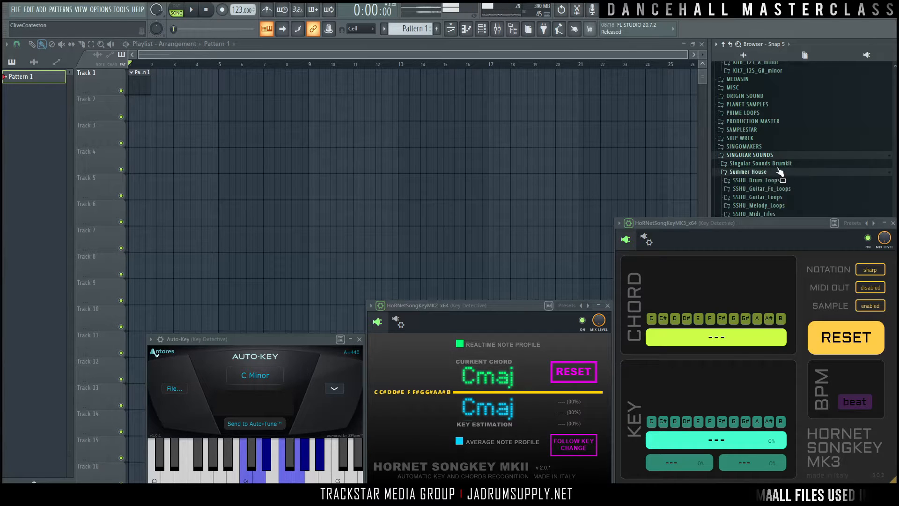
left_click(755, 138)
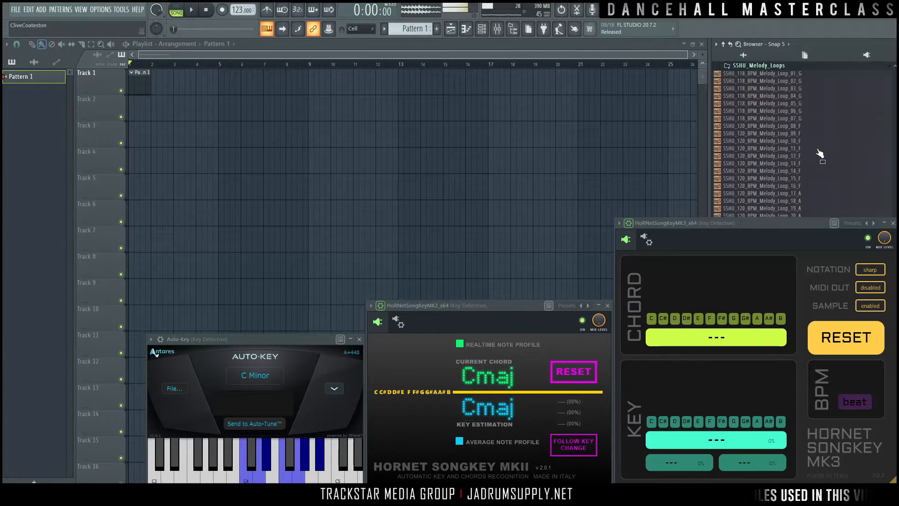
Step: Audition several melody loops at different tempos in the SSHU_Melody_Loops folder
scroll(819, 163, "down", 4)
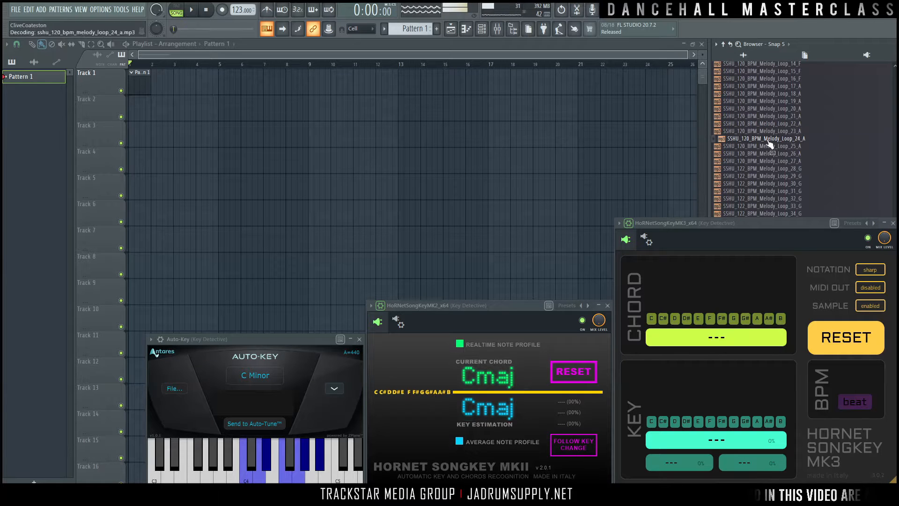
left_click(765, 176)
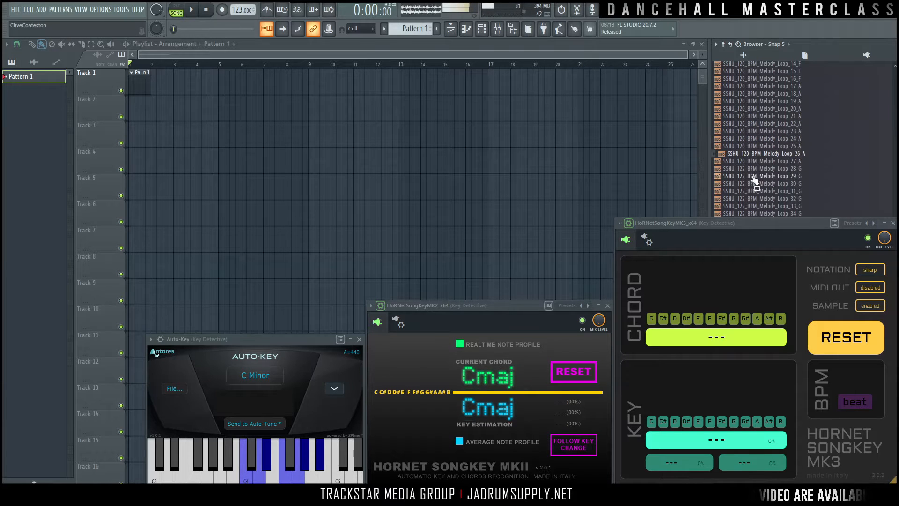
left_click(782, 185)
left_click(766, 197)
scroll(789, 182, "down", 4)
left_click(769, 170)
scroll(772, 180, "down", 6)
left_click(791, 132)
left_click(775, 160)
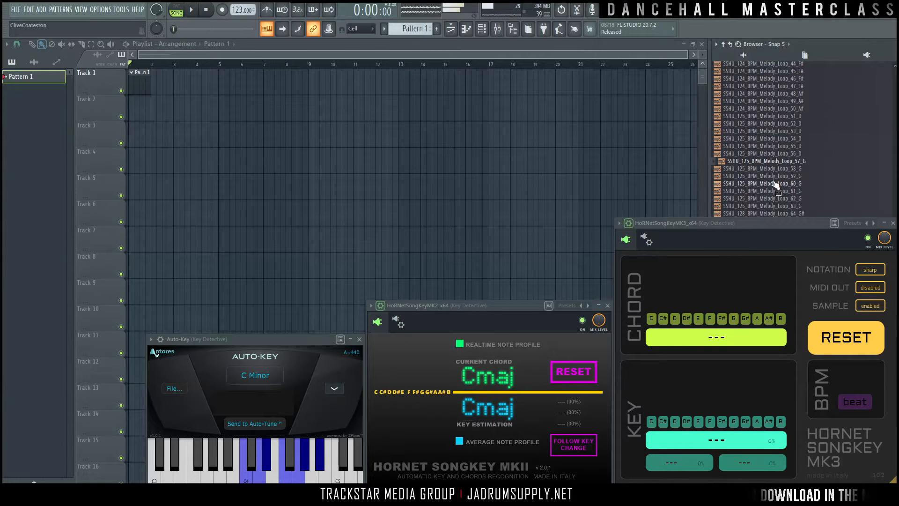
left_click(794, 183)
left_click(784, 192)
left_click(773, 199)
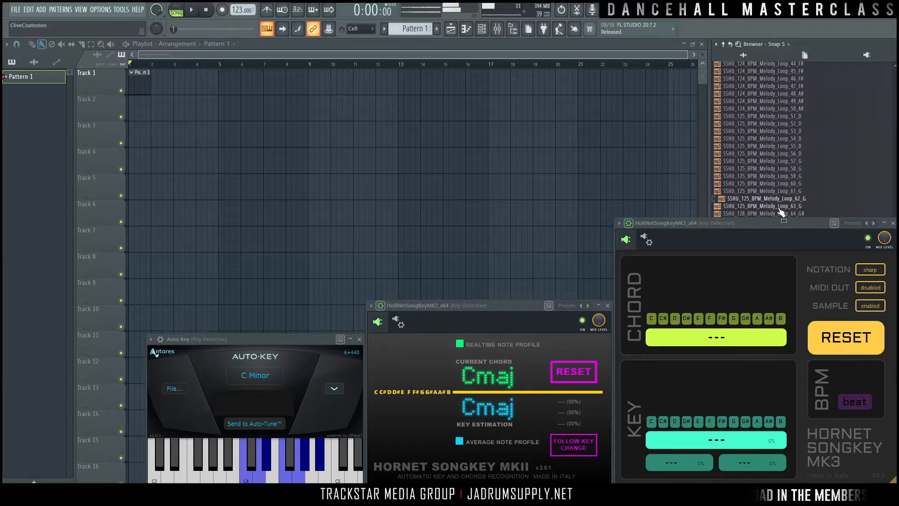
left_click(778, 207)
scroll(791, 152, "down", 7)
scroll(794, 148, "down", 1)
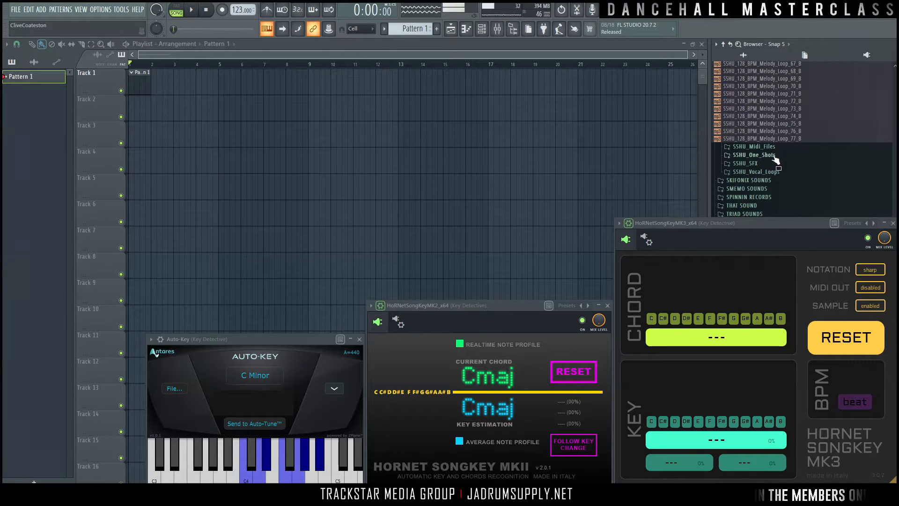
Step: Place the circus_chords_110_F sample from the browser at bar 1 of Track 2 and set the project tempo to 110 BPM
left_click(761, 180)
left_click(743, 172)
left_click(770, 188)
left_click(769, 206)
scroll(796, 187, "down", 5)
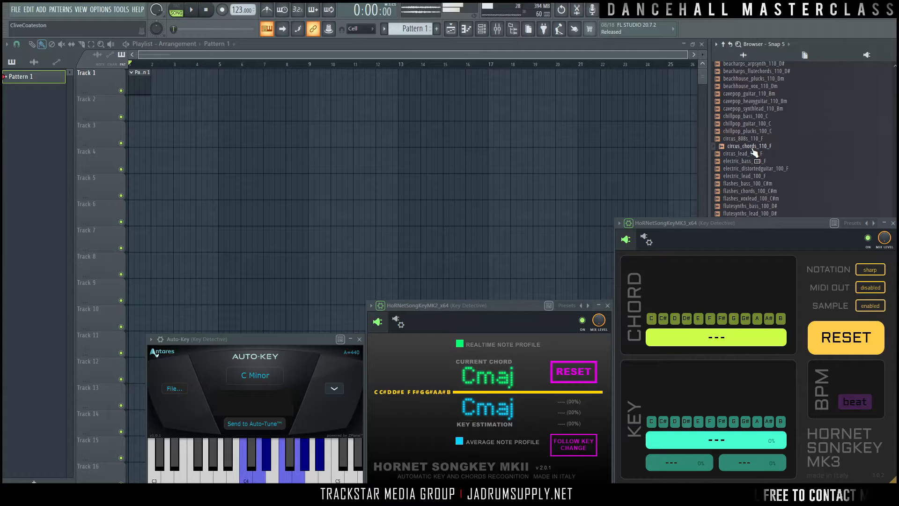
left_click_drag(754, 152, 265, 94)
left_click_drag(285, 135, 206, 88)
right_click(238, 11)
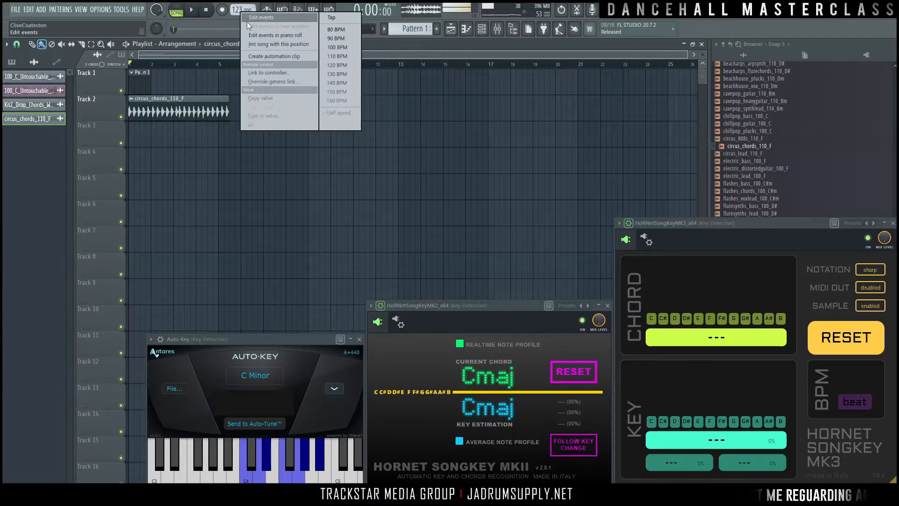
left_click(341, 58)
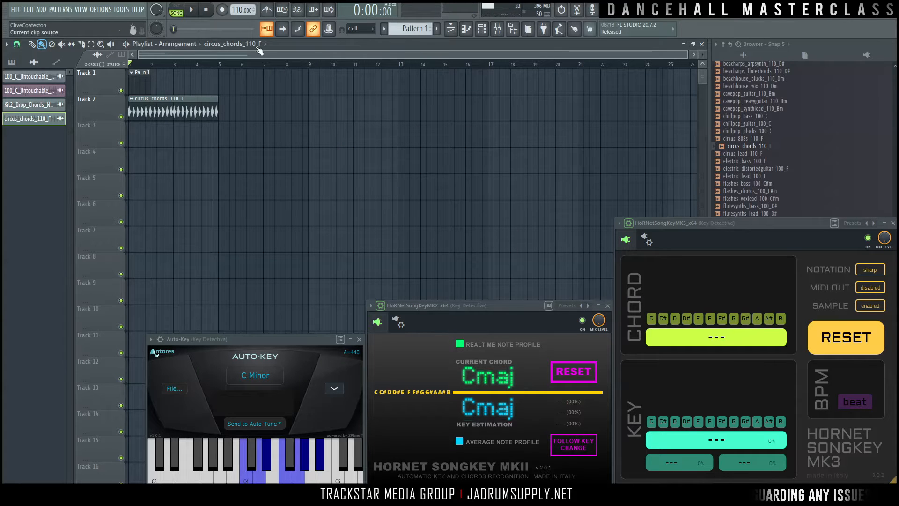
Step: Try a different project tempo with all channels restretched, then return the tempo to 110 BPM
double_click(182, 110)
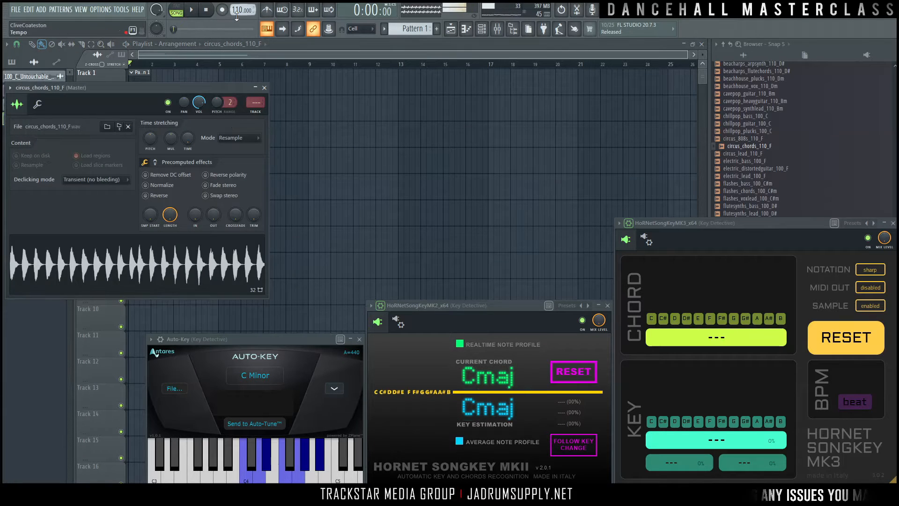
scroll(236, 15, "down", 1)
left_click_drag(232, 7, 232, 7)
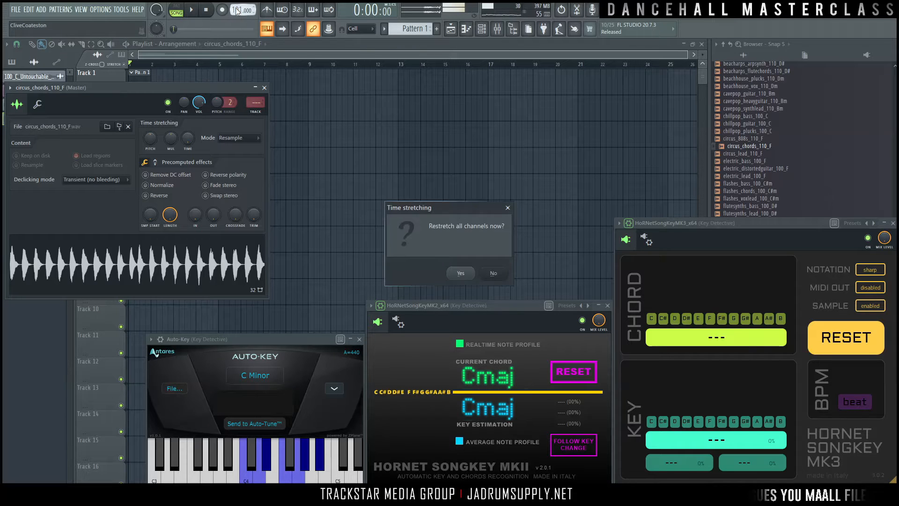
left_click(461, 273)
left_click_drag(236, 10, 235, 6)
left_click(461, 273)
left_click(228, 174)
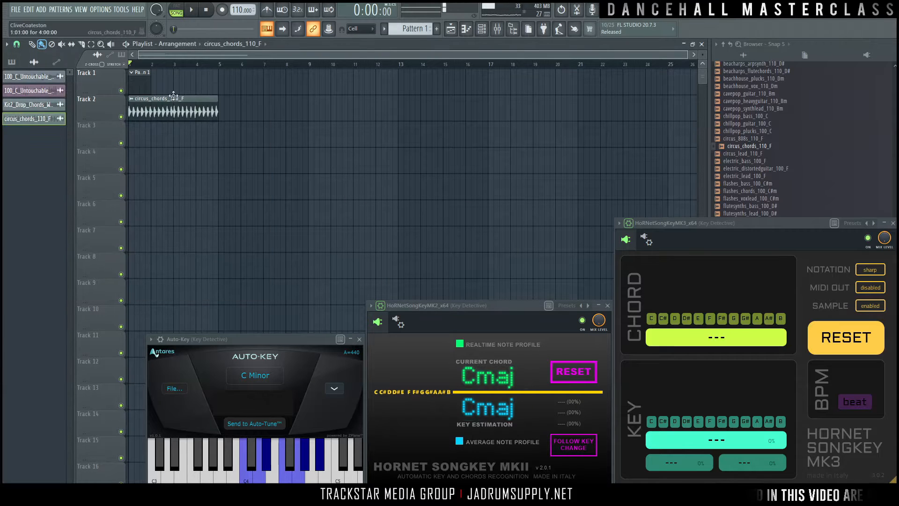
Step: Swap the clips so circus_chords_110_F is on Track 1 and Pattern 1 on Track 2, and extend Pattern 1 to bar 5
scroll(140, 66, "up", 5)
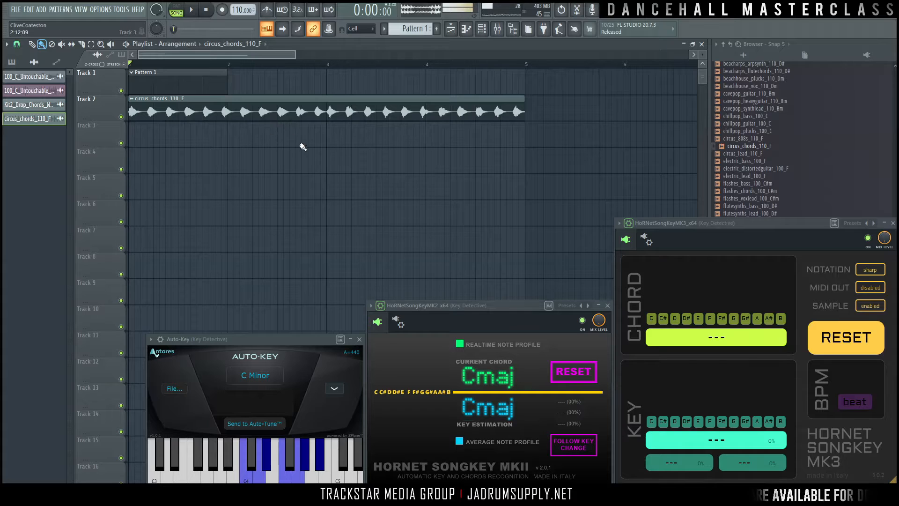
left_click_drag(192, 78, 189, 136)
left_click_drag(274, 164, 156, 77)
left_click(239, 170, "ctrl")
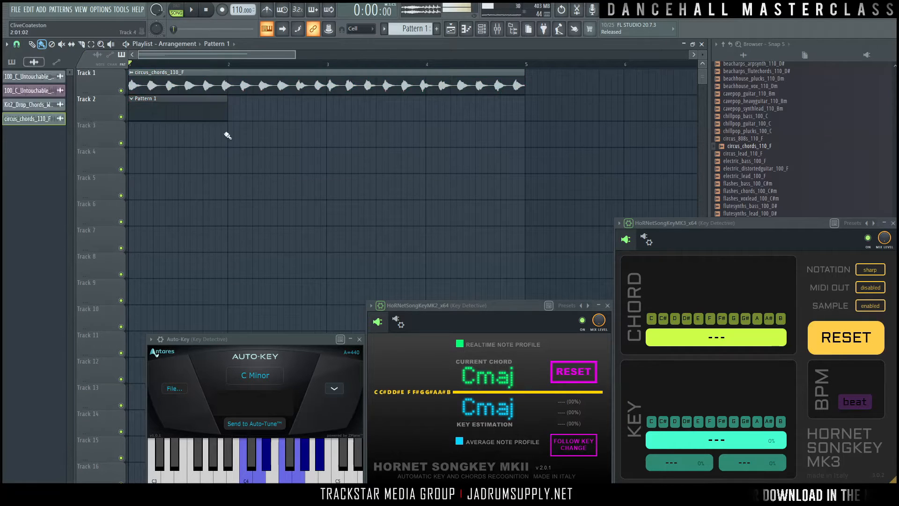
left_click_drag(228, 109, 524, 109)
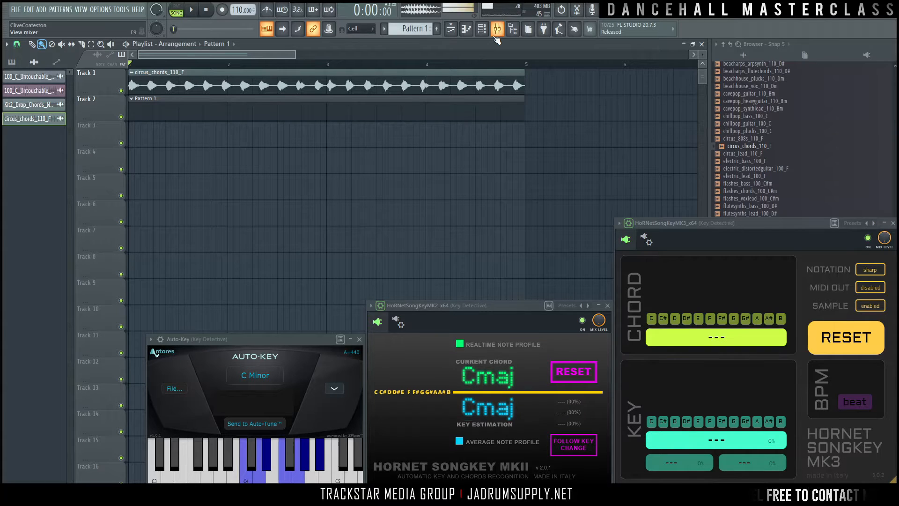
Step: Route the circus_chords_110_F sample to mixer track 1, Key Detective
key("F9")
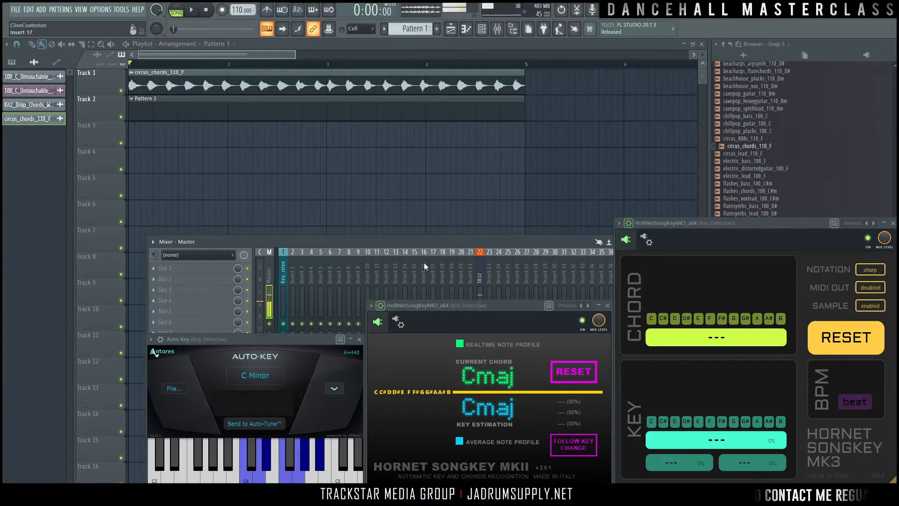
double_click(223, 76)
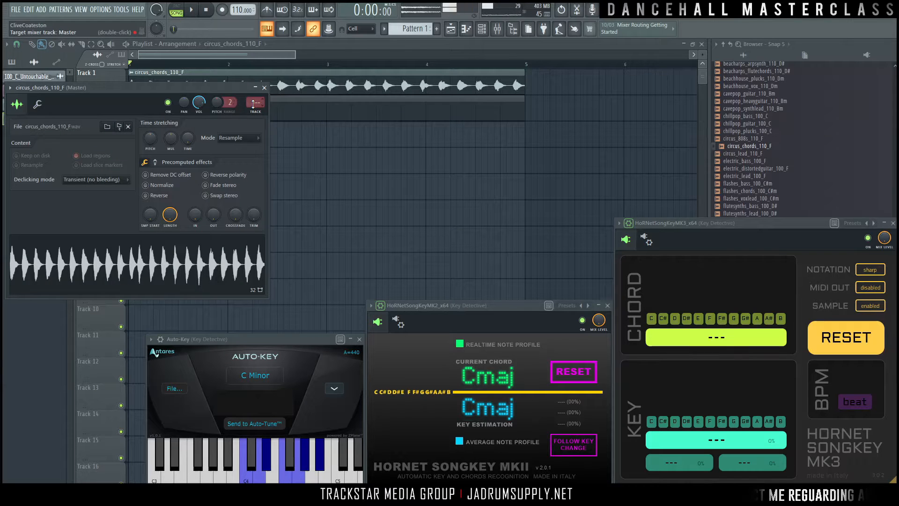
left_click(501, 31)
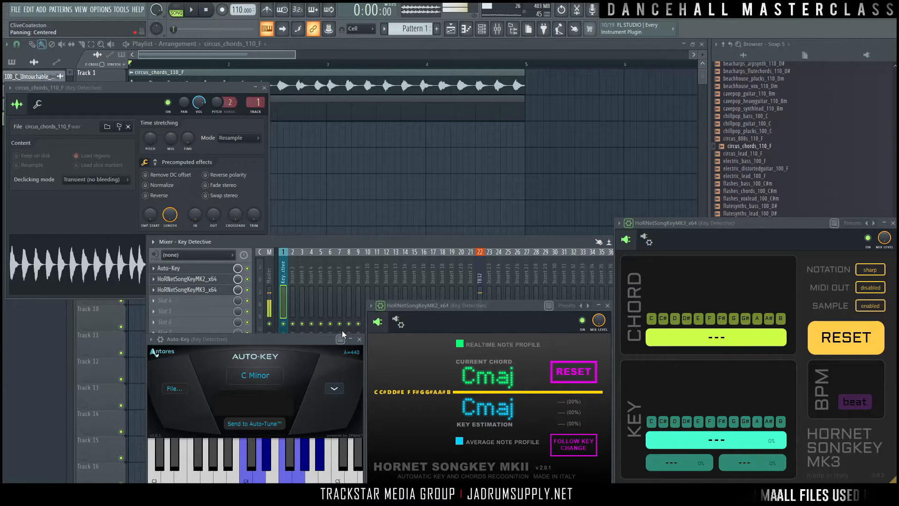
Step: Play the chord loop through the key detectors and duplicate the circus_chords_110_F and Pattern 1 clips from bar 5 to bar 9
key("space")
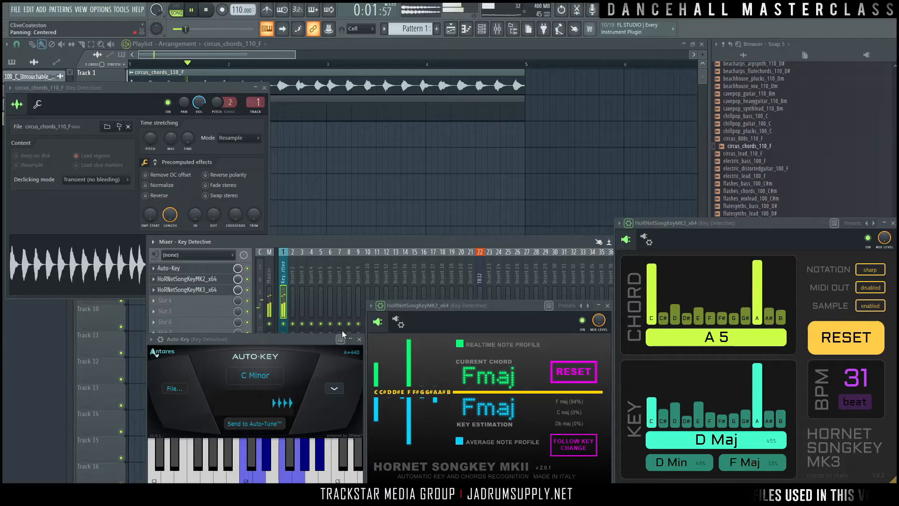
scroll(464, 181, "down", 3)
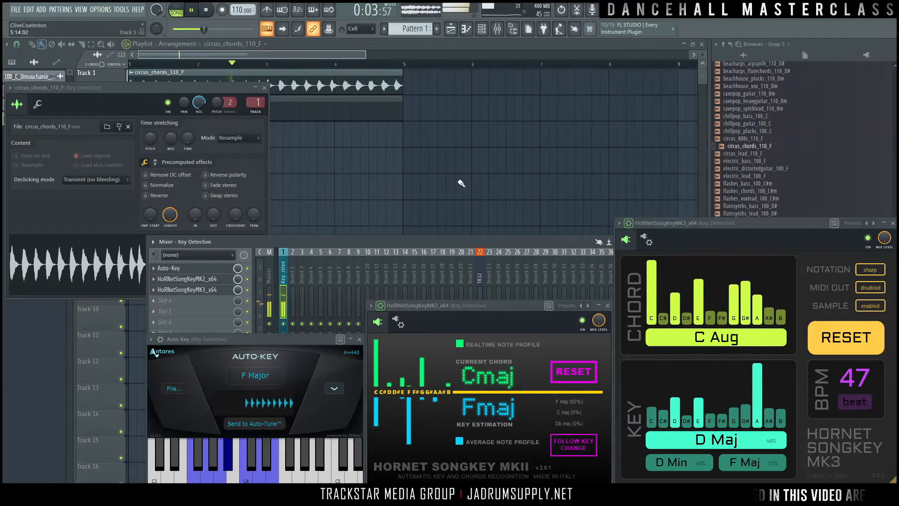
left_click_drag(454, 184, 269, 89)
key("ctrl+b")
left_click(383, 183)
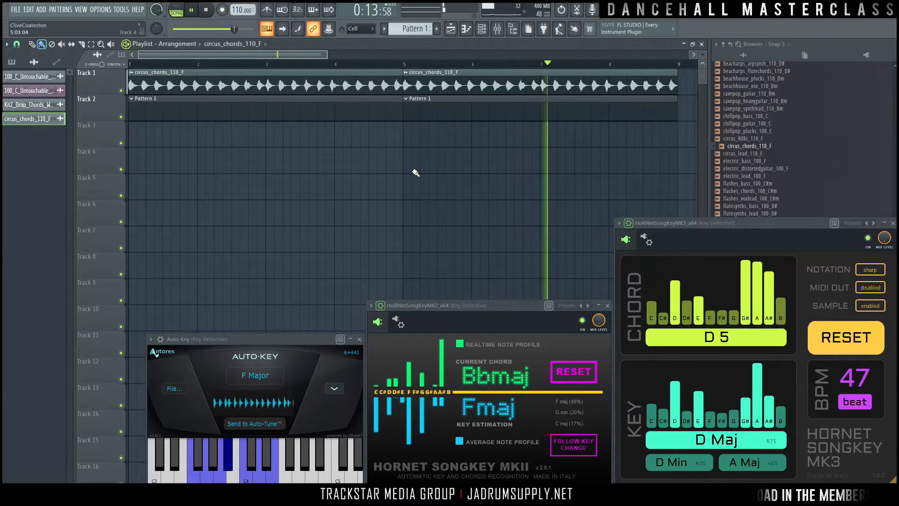
key("space")
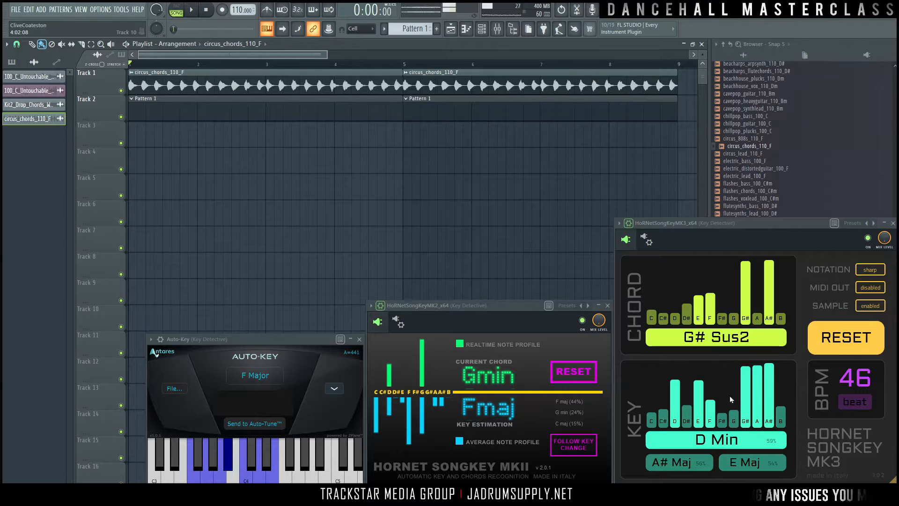
Step: Close the HoRNetSongKeyMK3 window and move the HoRNetSongKeyMK2 and Auto-Key windows clear of the mixer's effect slots
left_click(892, 223)
left_click_drag(472, 310, 758, 308)
left_click_drag(336, 339, 588, 341)
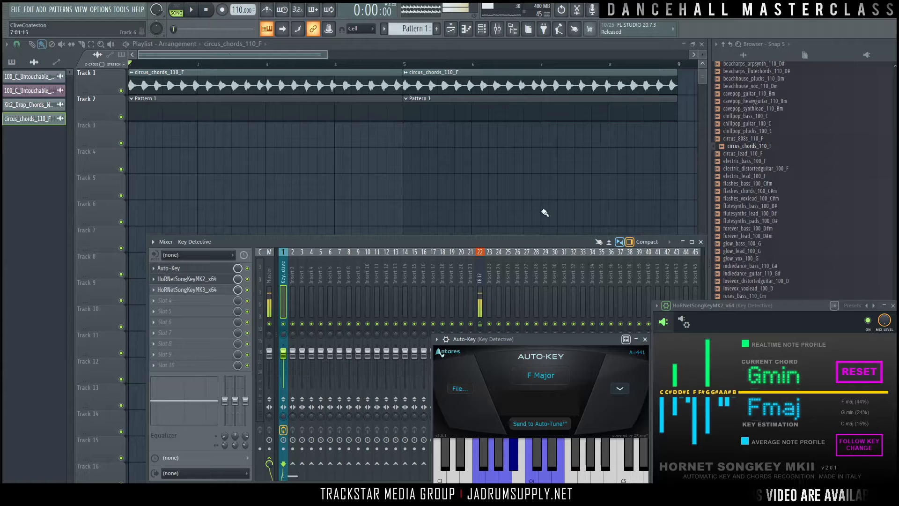
Step: Open the channel rack and filter it to show the unsorted channels
left_click(486, 33)
scroll(369, 91, "down", 1)
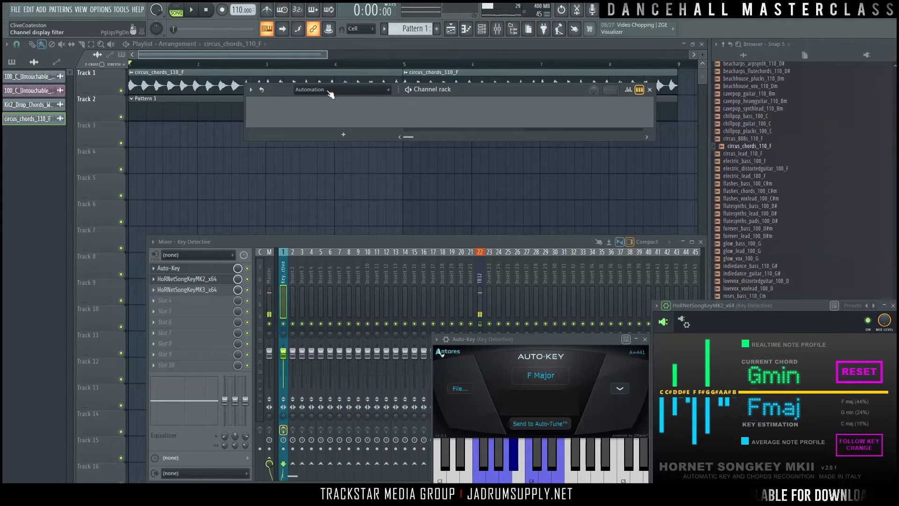
scroll(326, 94, "down", 1)
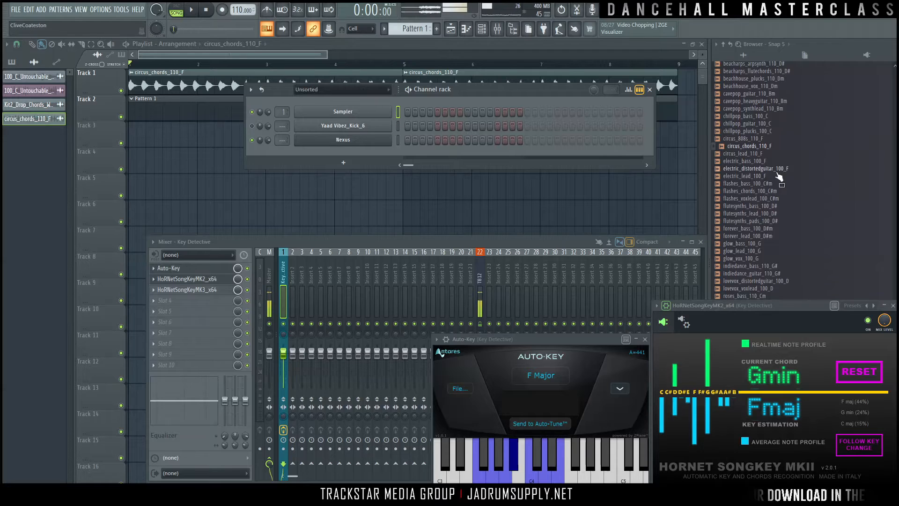
Step: Load the F MAJOR MIDI file from the Major Scale's folder onto the Sampler channel
scroll(796, 177, "up", 15)
scroll(775, 176, "up", 5)
right_click(348, 123)
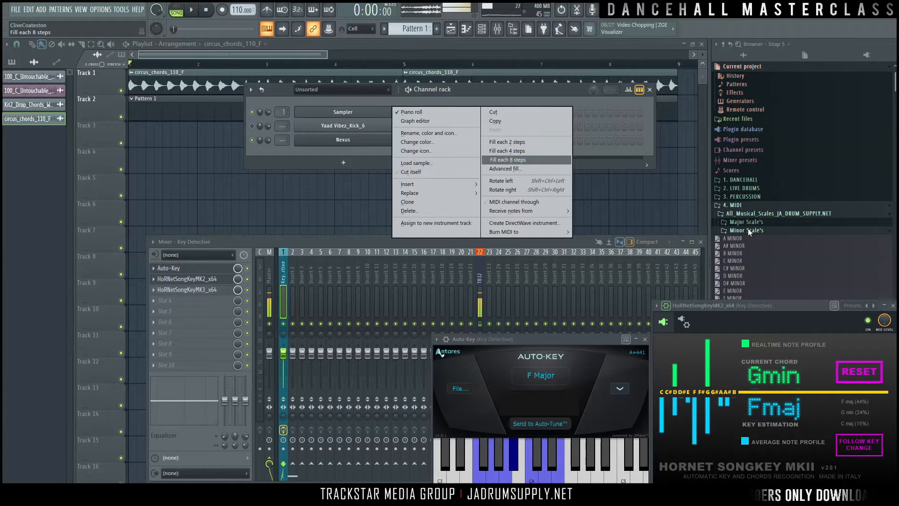
left_click(762, 223)
scroll(753, 232, "down", 1)
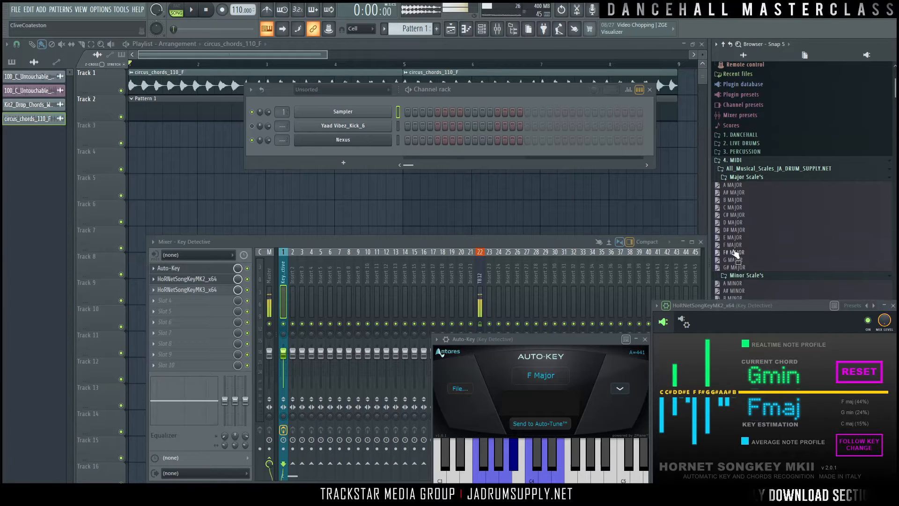
left_click_drag(730, 247, 369, 116)
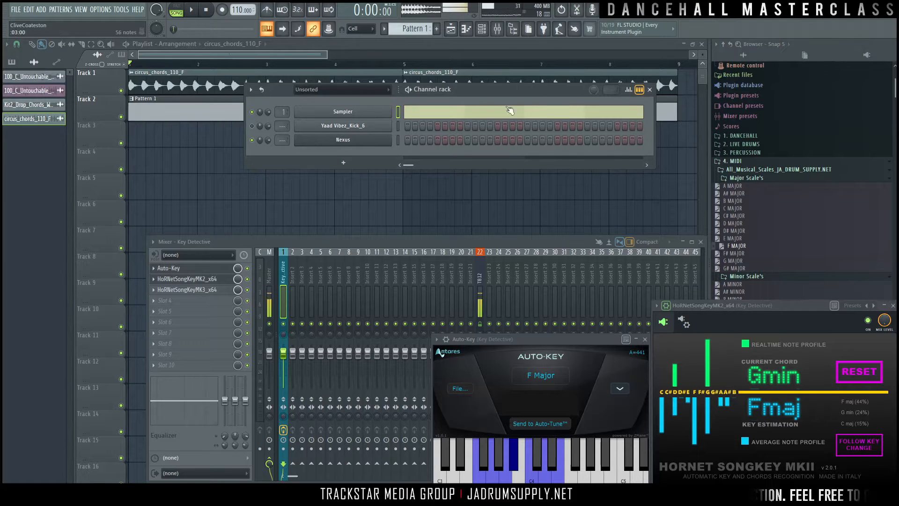
Step: Open the Sampler channel's piano roll, view the full extent of the scale notes and deselect them
left_click(471, 112)
key("ctrl+a")
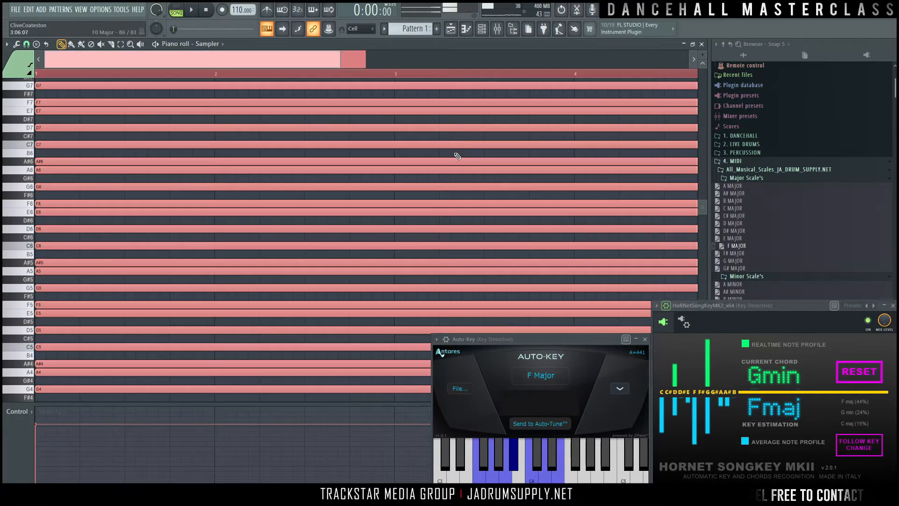
right_click(456, 154, "ctrl")
mouse_move(623, 111)
left_mouse_down()
mouse_move(50, 112)
mouse_move(490, 113)
mouse_move(532, 105)
mouse_move(627, 105)
mouse_move(629, 113)
left_mouse_up()
key("ctrl+f")
key("Escape")
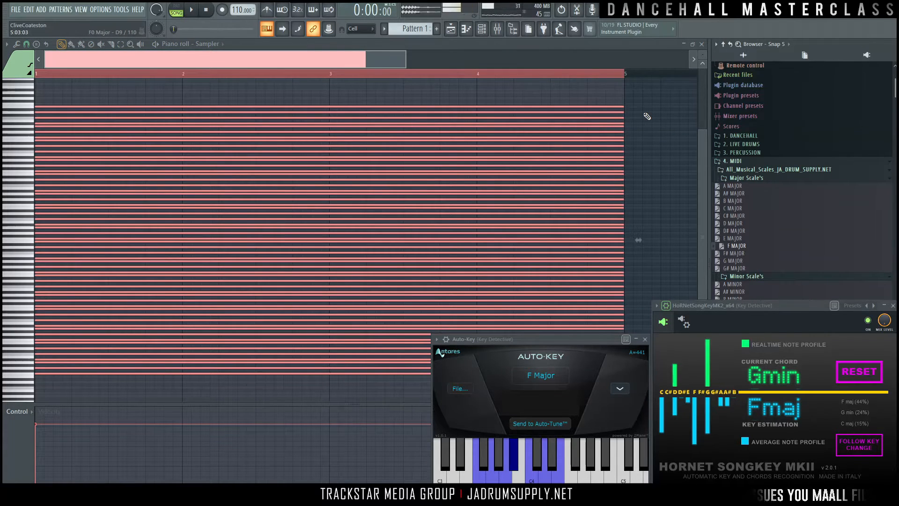
left_click(502, 83, "ctrl")
Step: Show all channels in the channel rack and look at the circus_chords_110_F channel's options
left_click(482, 30)
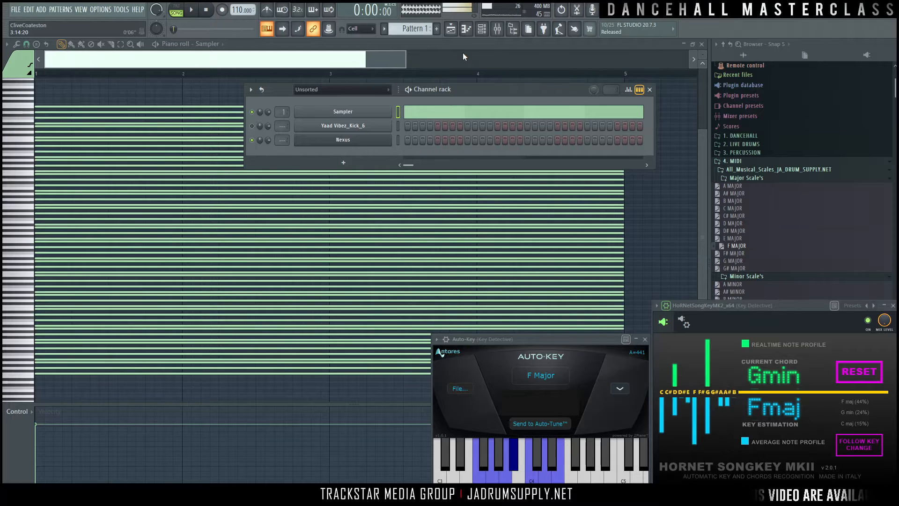
right_click(378, 144)
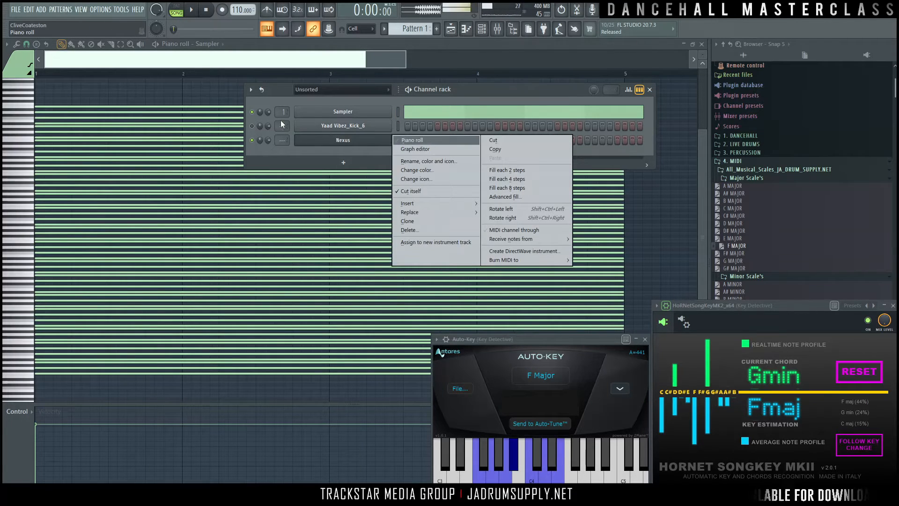
left_click(329, 89)
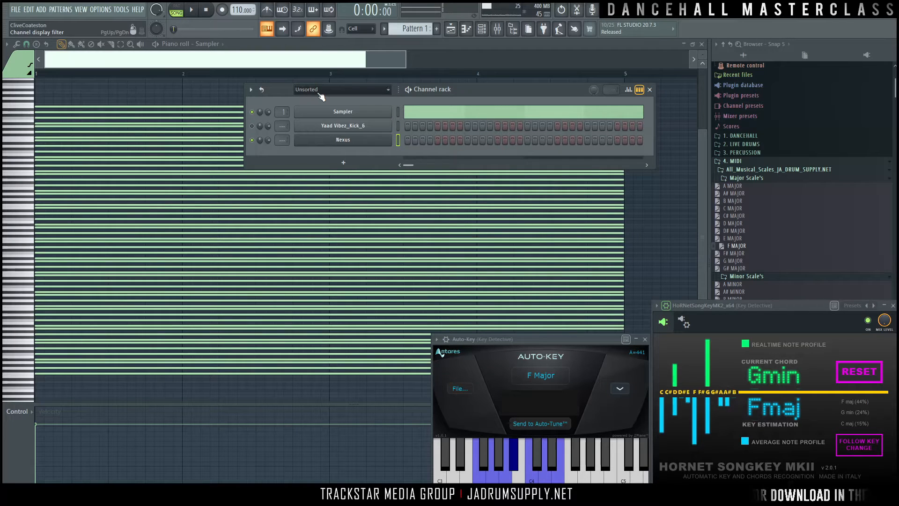
left_click(314, 136)
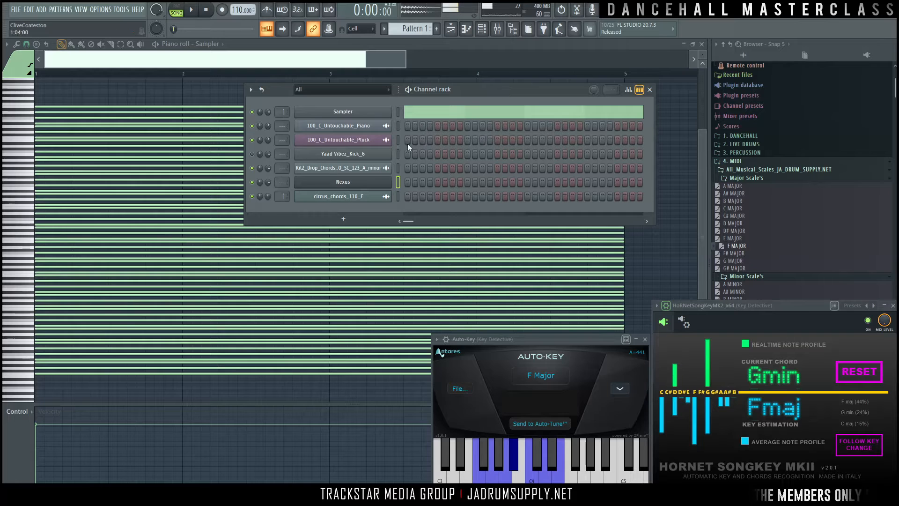
key("F4")
key("KP_Subtract")
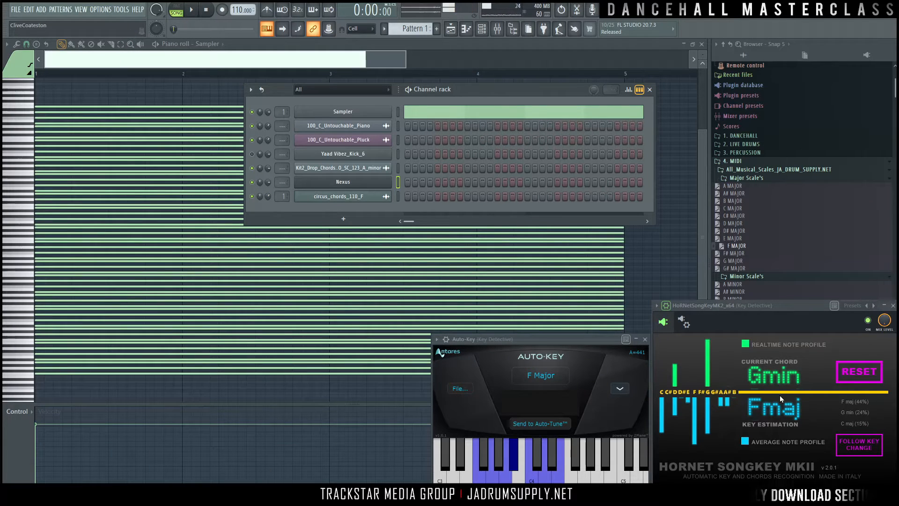
right_click(355, 196)
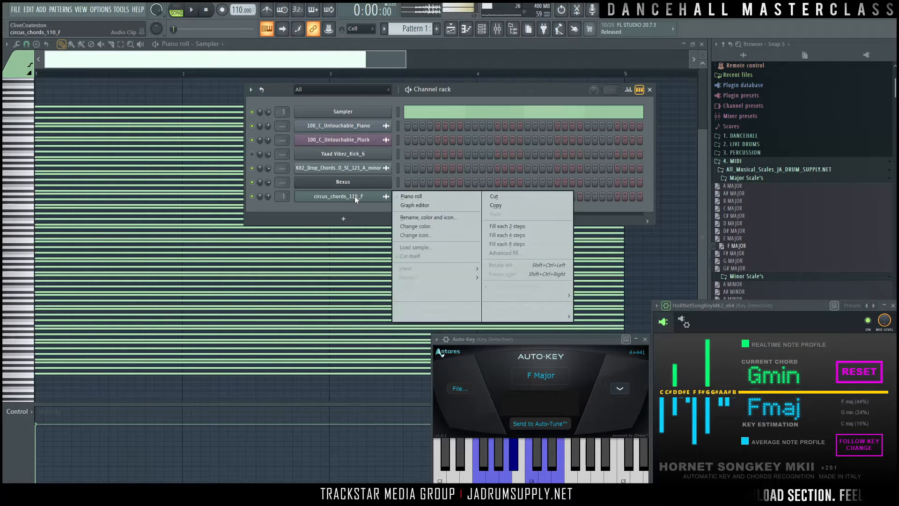
Step: Filter the channel rack back to unsorted channels and open the Nexus channel's piano roll
left_click(357, 94)
left_click(364, 94)
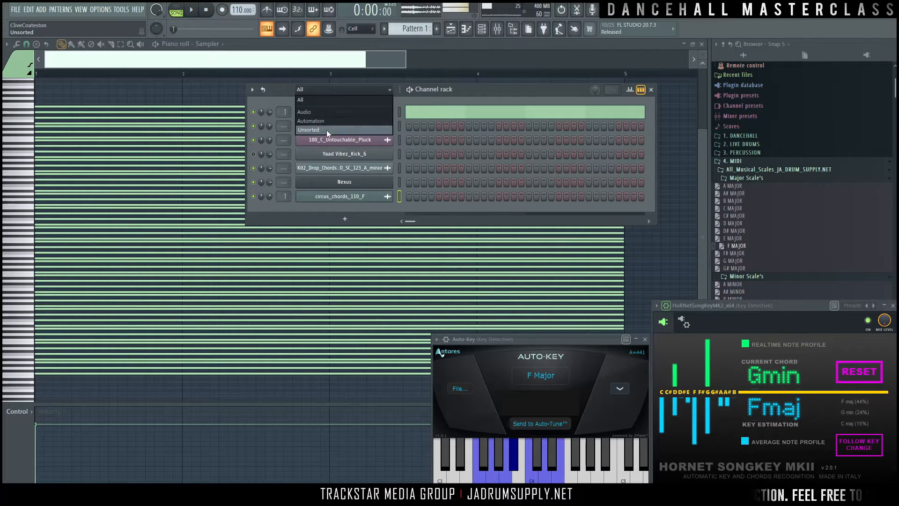
left_click(327, 130)
right_click(371, 146)
left_click(441, 142)
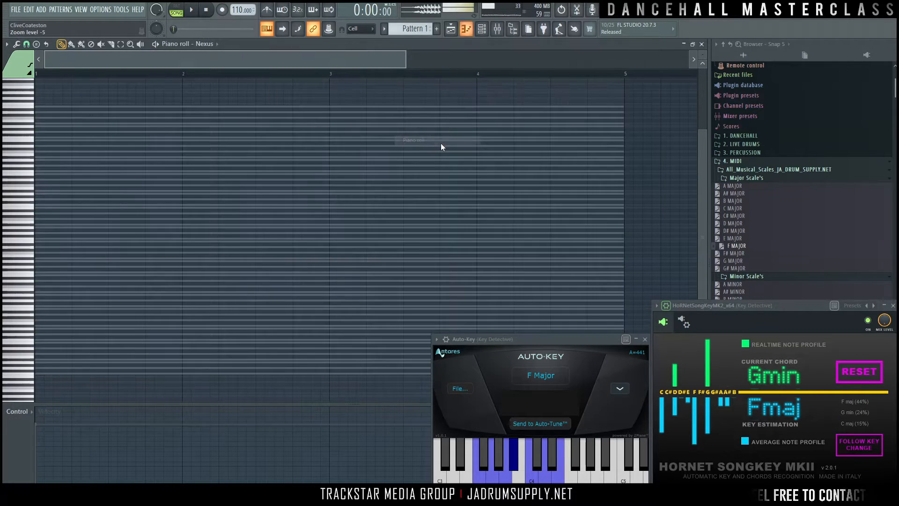
Step: Play the chord loop while viewing the F major ghost notes in the Nexus piano roll
scroll(203, 271, "up", 4)
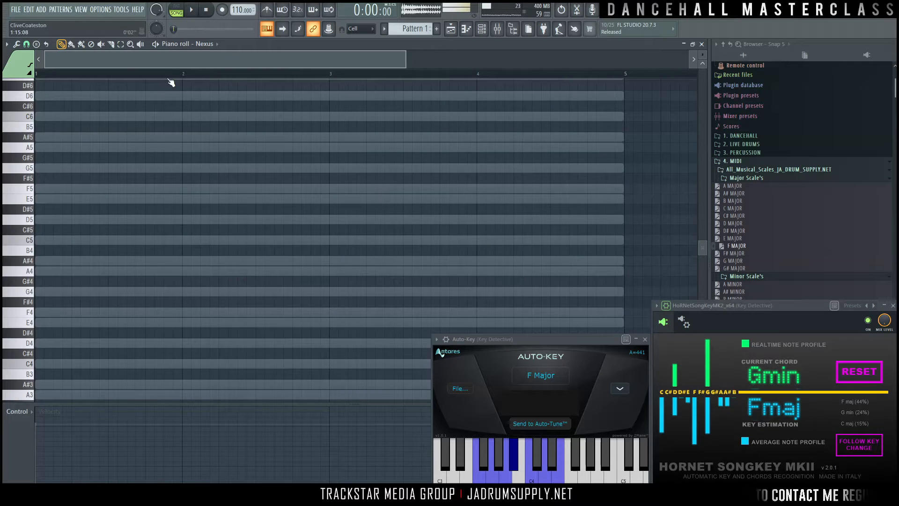
scroll(172, 79, "down", 2)
scroll(136, 234, "down", 1)
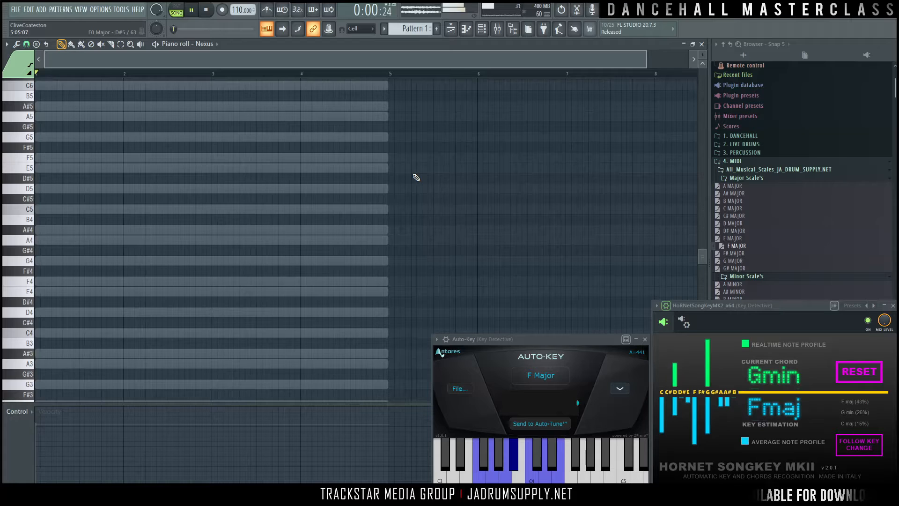
key("space")
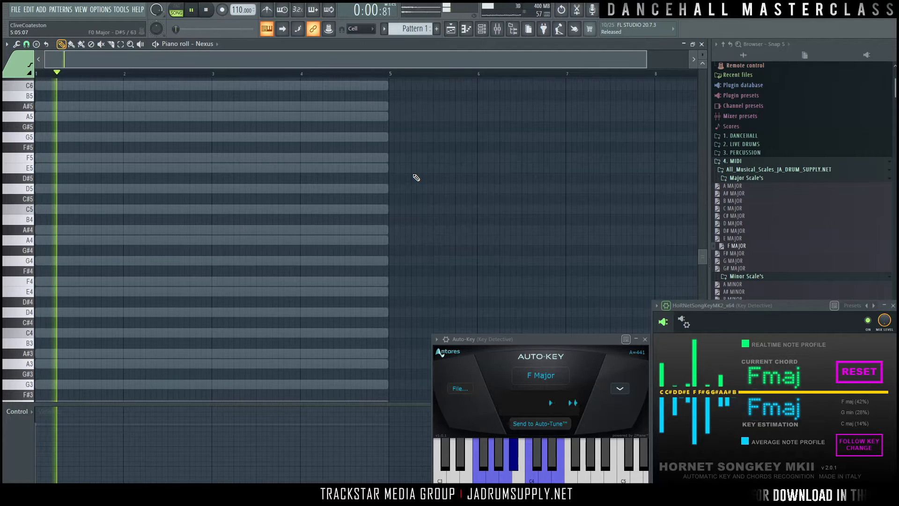
key("space")
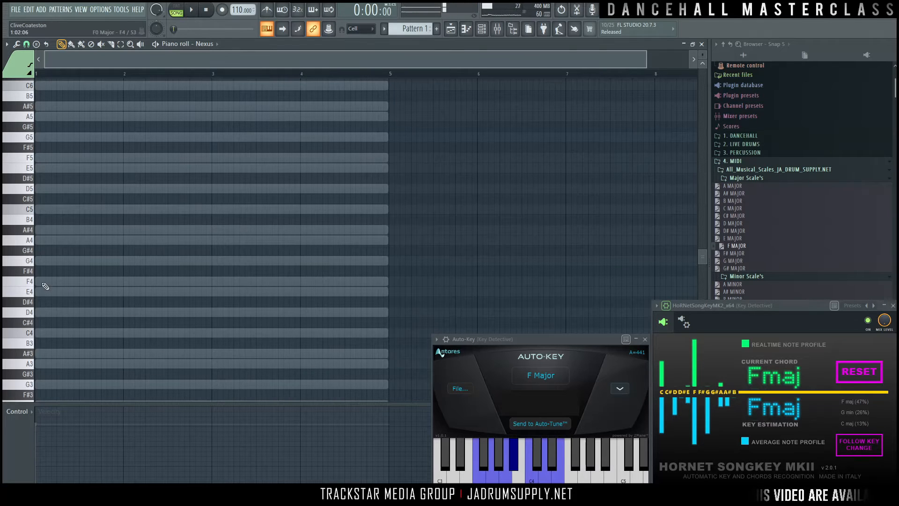
Step: Build a one-bar F major chord at bar 1 of the Nexus piano roll with notes F5, A5 and C6
scroll(42, 271, "up", 3)
left_click(39, 219)
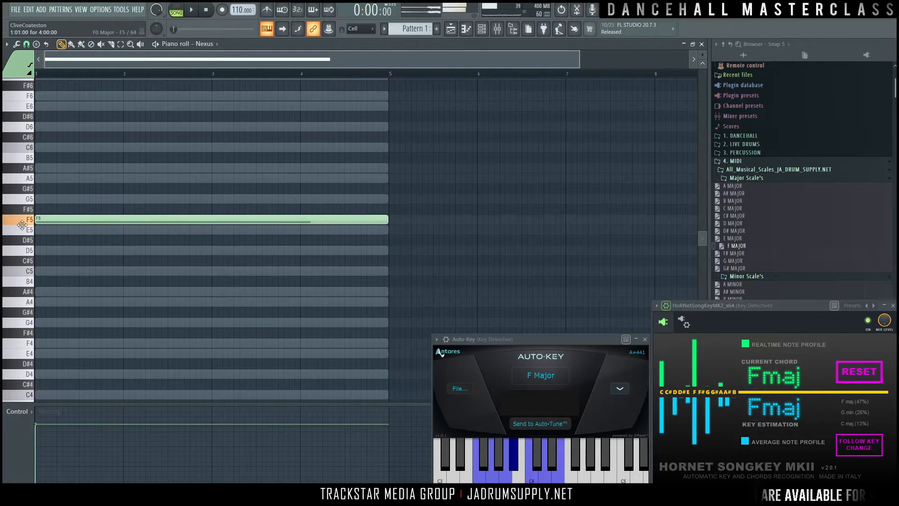
left_click_drag(385, 220, 71, 225)
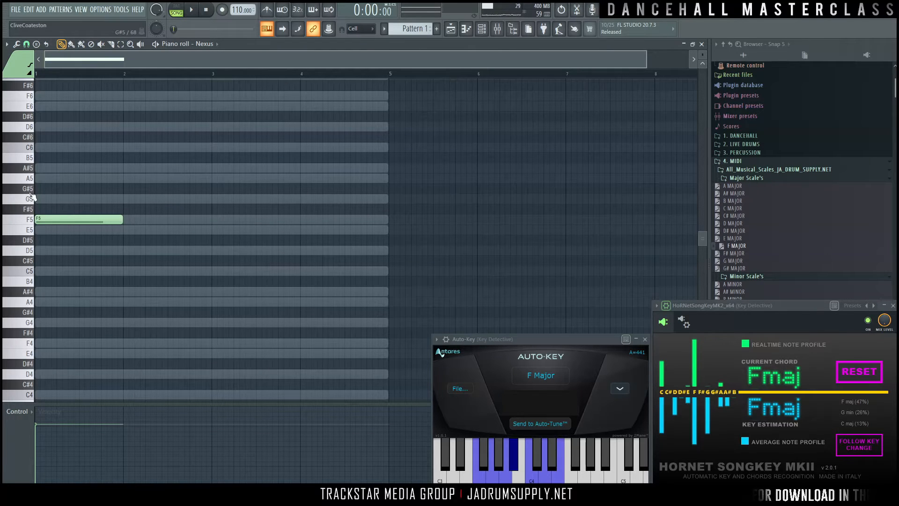
left_click(40, 178)
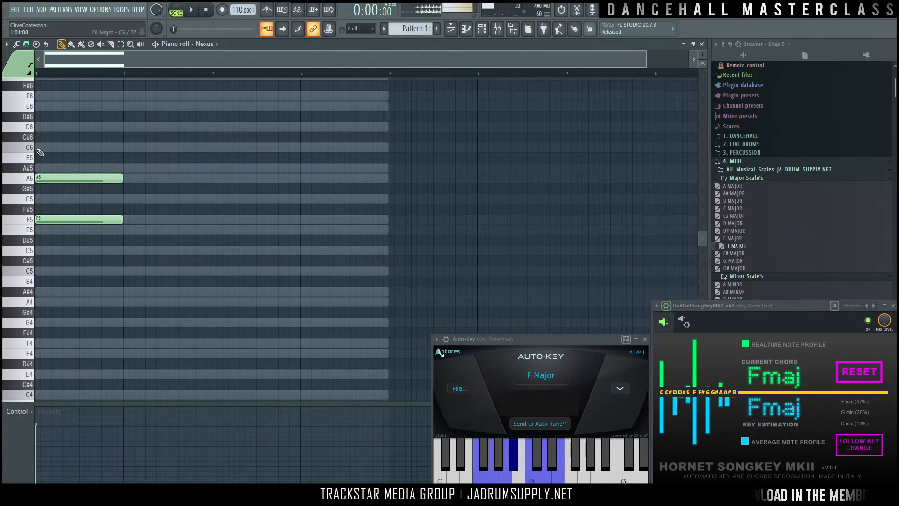
left_click(39, 147)
scroll(61, 80, "up", 2)
scroll(68, 80, "up", 1)
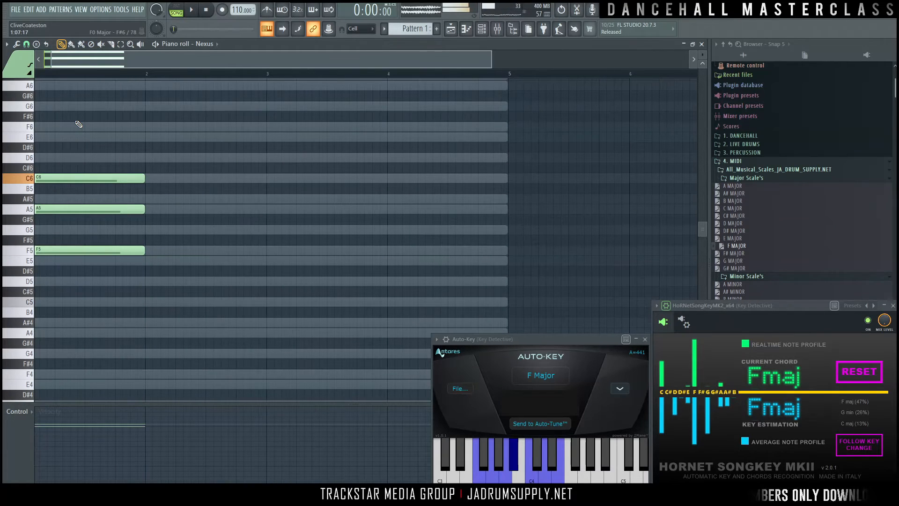
scroll(75, 131, "down", 3)
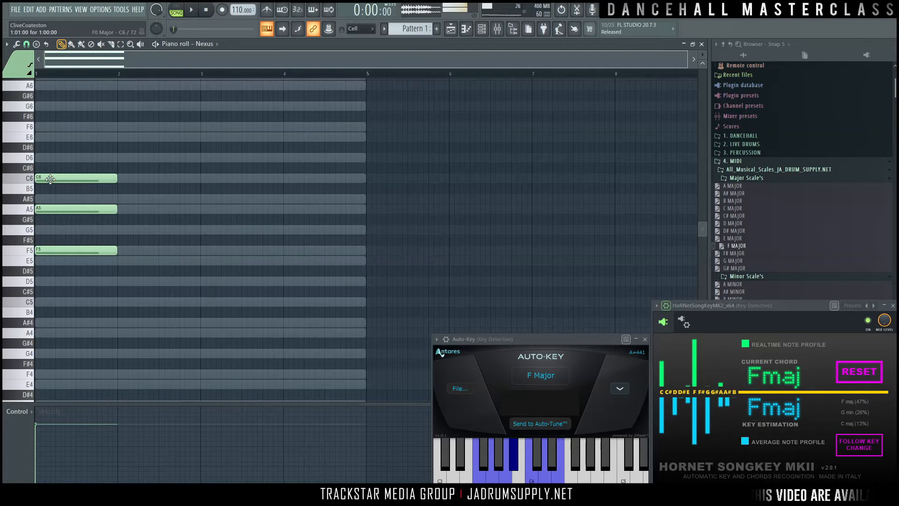
Step: Try D6 in place of C6 and D5 in place of F5 in the chord, and restore both notes
left_click_drag(51, 172, 51, 152)
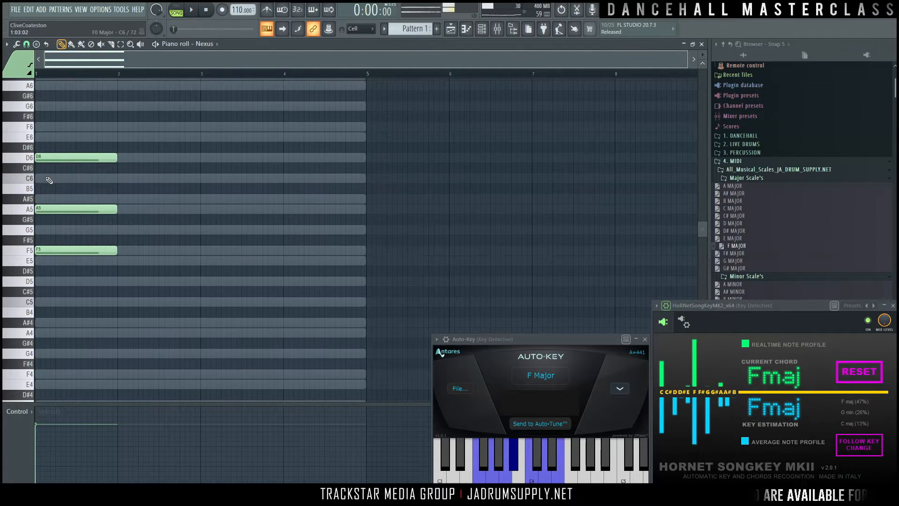
left_click_drag(60, 251, 61, 285)
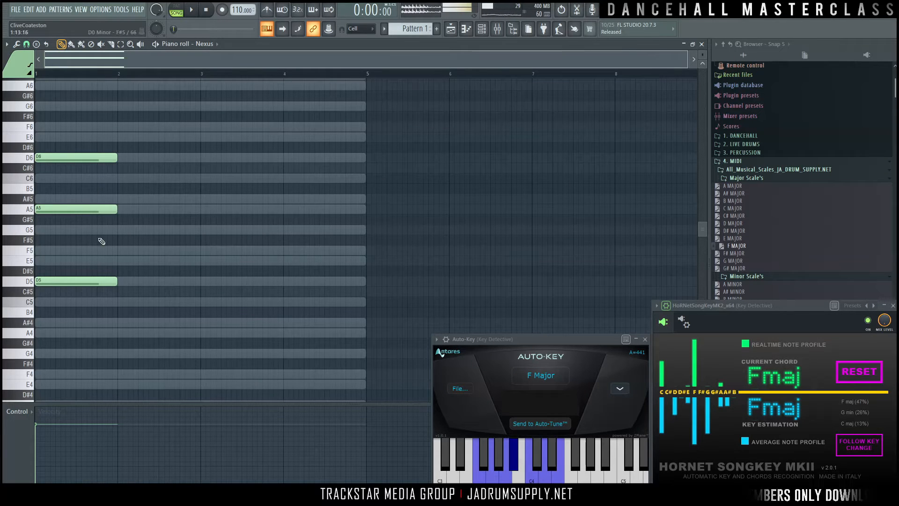
left_click_drag(74, 279, 72, 247)
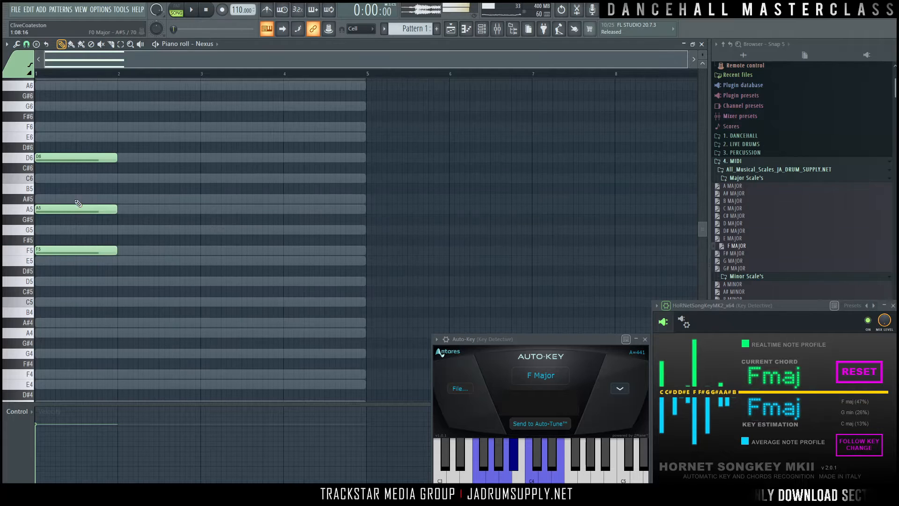
left_click_drag(65, 160, 65, 180)
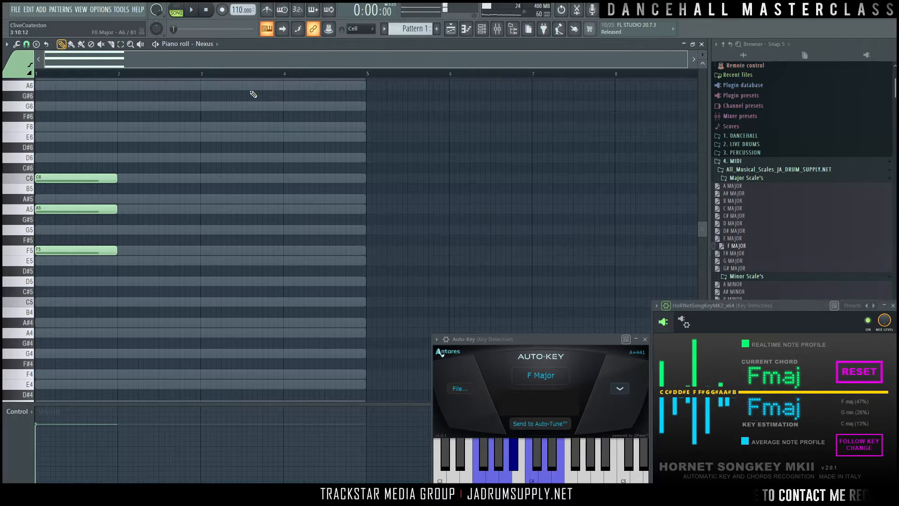
Step: Play the one-bar Nexus chord together with the chord loop to check that they match
key("space")
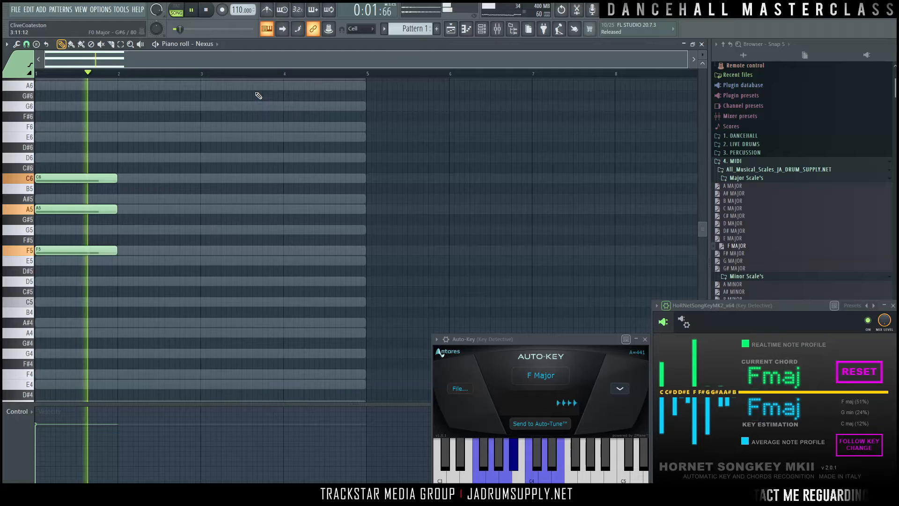
key("space")
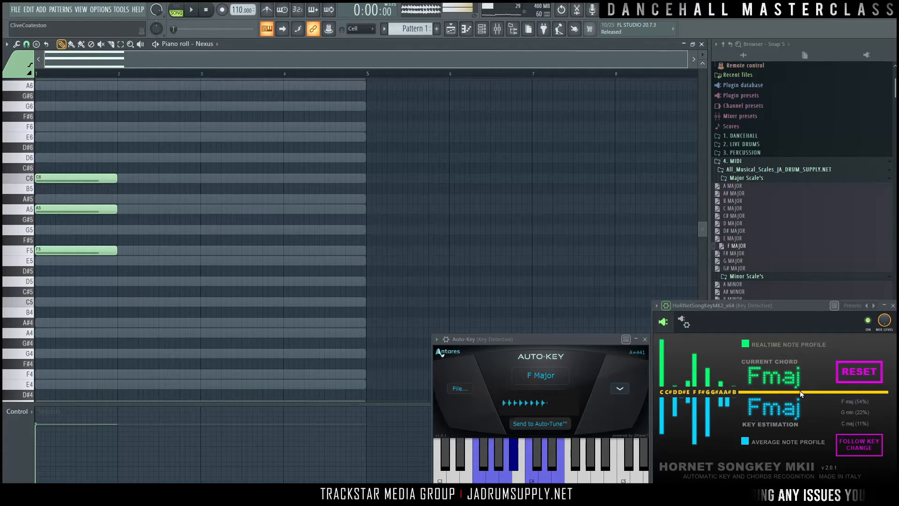
left_click(482, 29)
left_click_drag(83, 141, 123, 260)
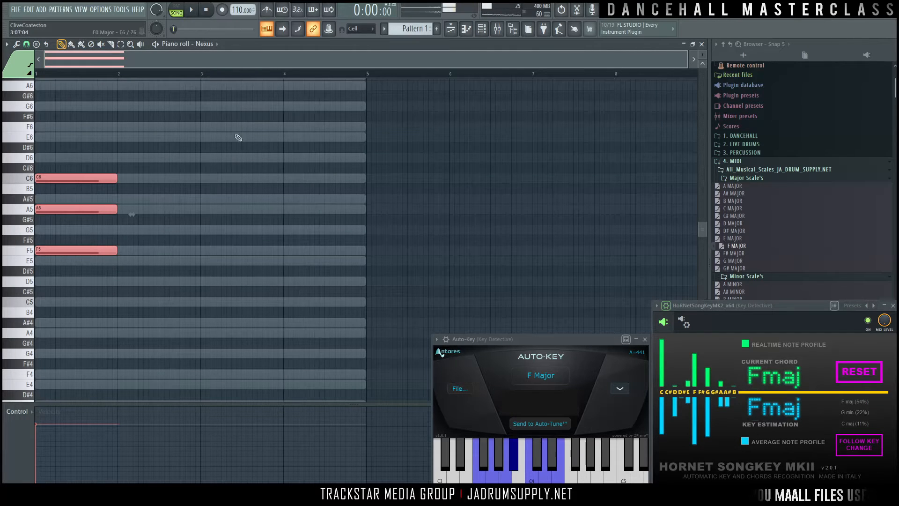
key("F6")
scroll(345, 93, "up", 1)
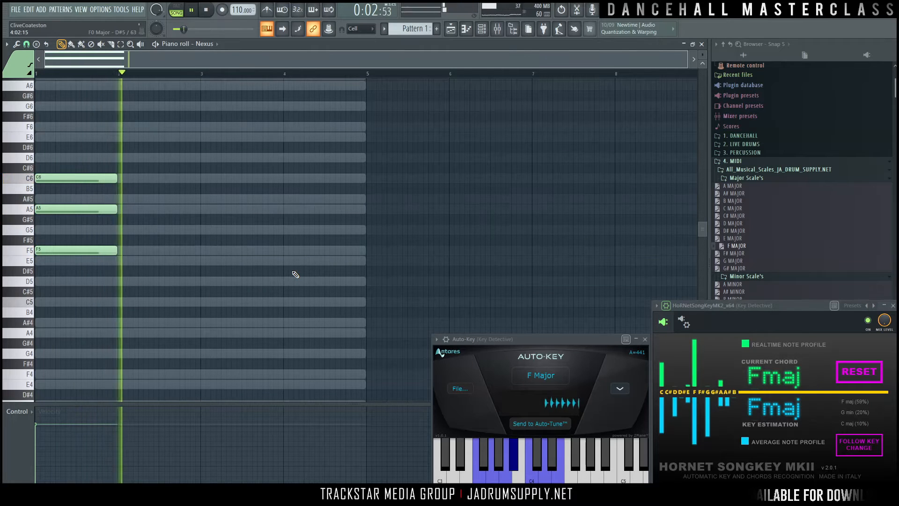
key("space")
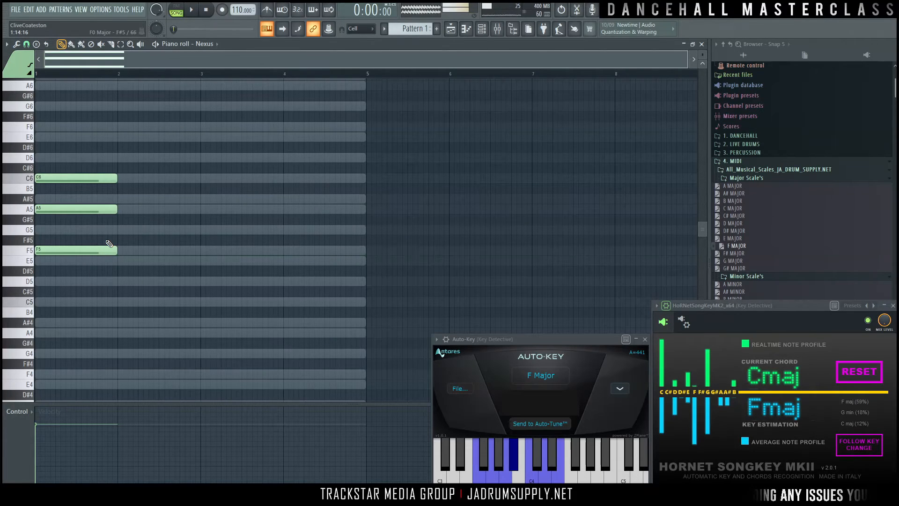
Step: Audition piano keys and build a one-bar C major chord at bar 2 with notes C5, E5 and G5
left_click(30, 252)
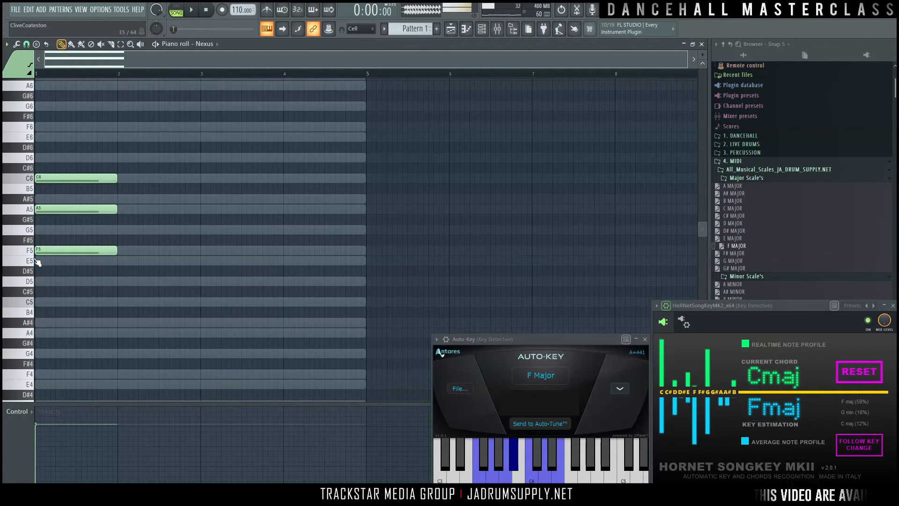
left_click(31, 304)
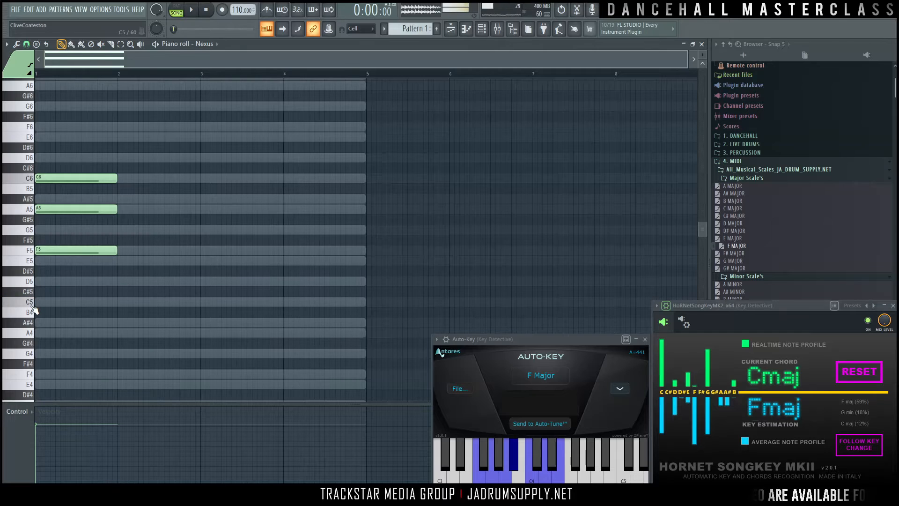
left_click(29, 180)
left_click(29, 180)
left_click(29, 180)
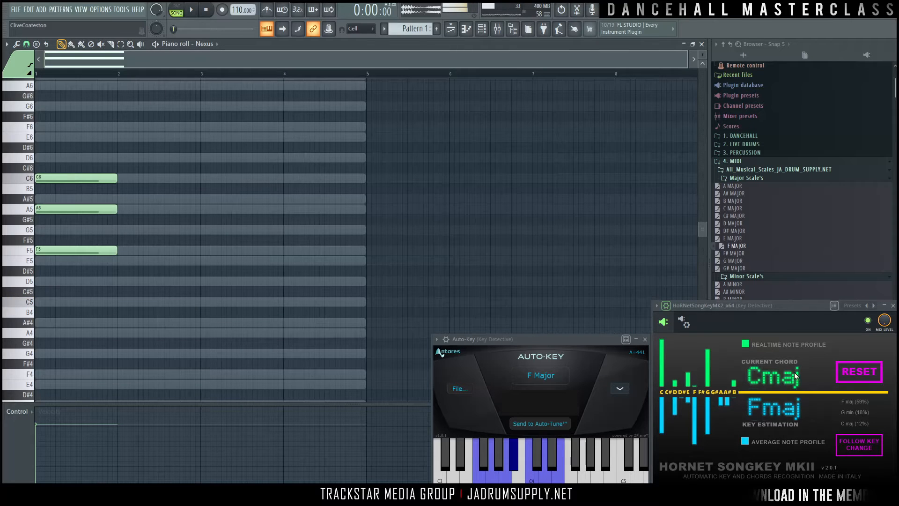
left_click(121, 304)
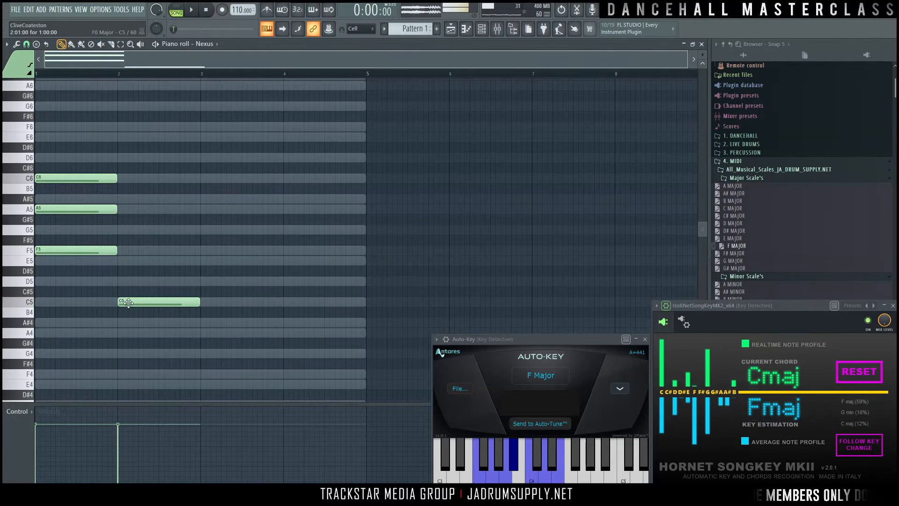
left_click(120, 261)
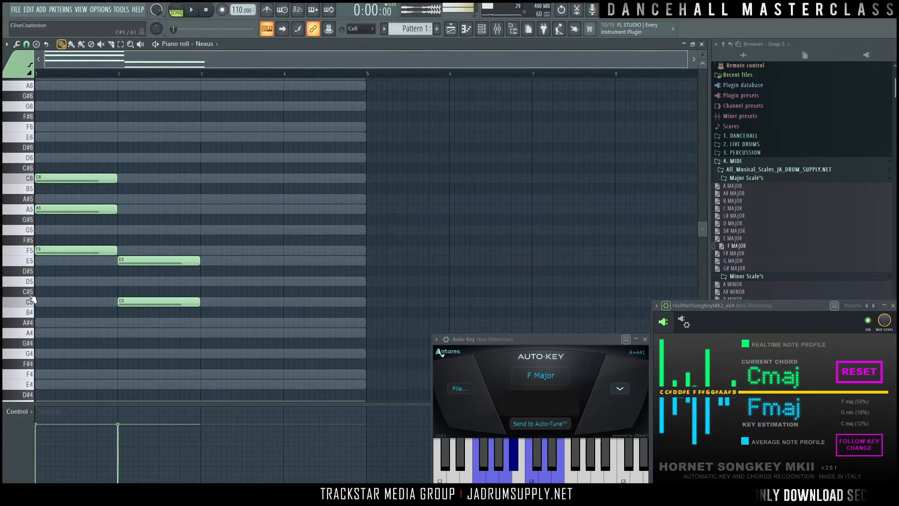
left_click(28, 283)
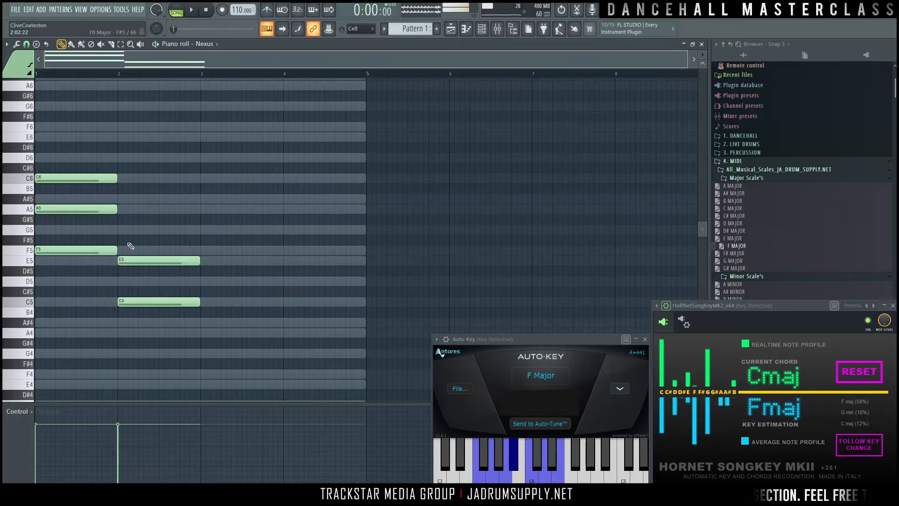
left_click(120, 231)
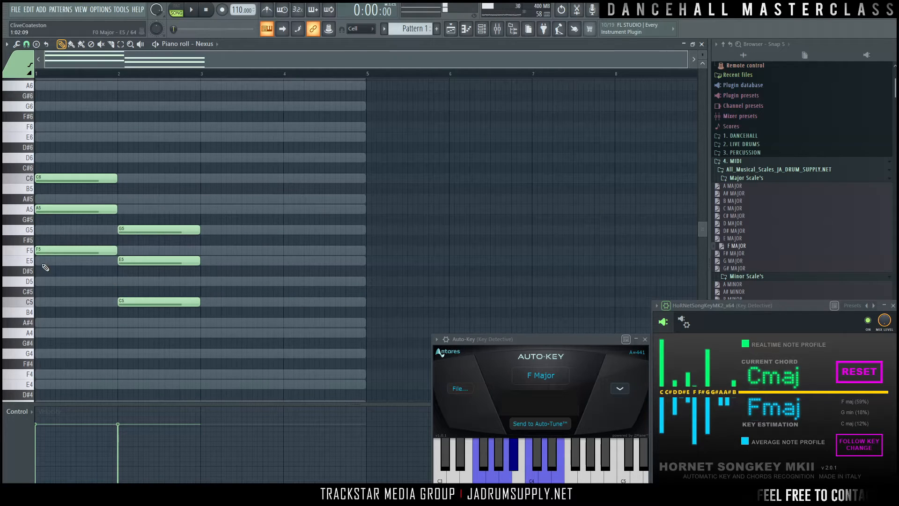
left_click(30, 243)
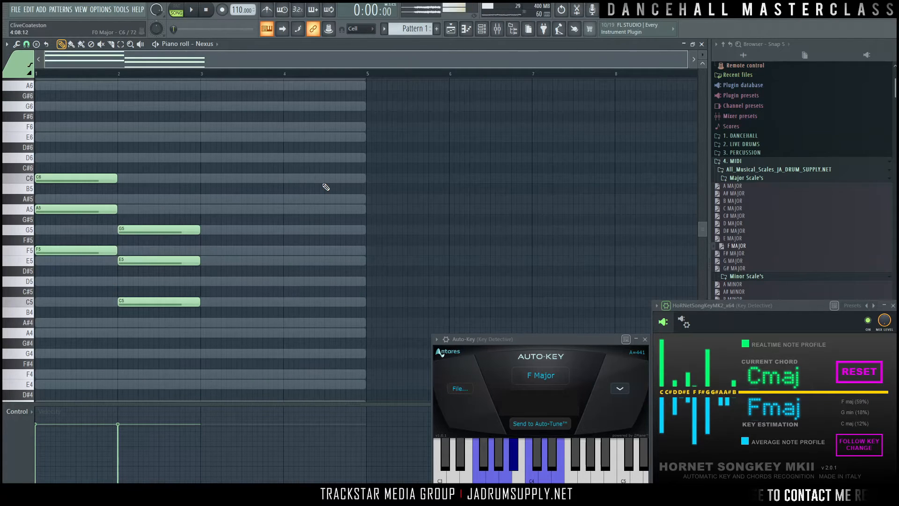
Step: Shift the boundary between the first and second chords to about two steps past bar 2 and play both with the loop
left_click_drag(80, 142, 180, 387)
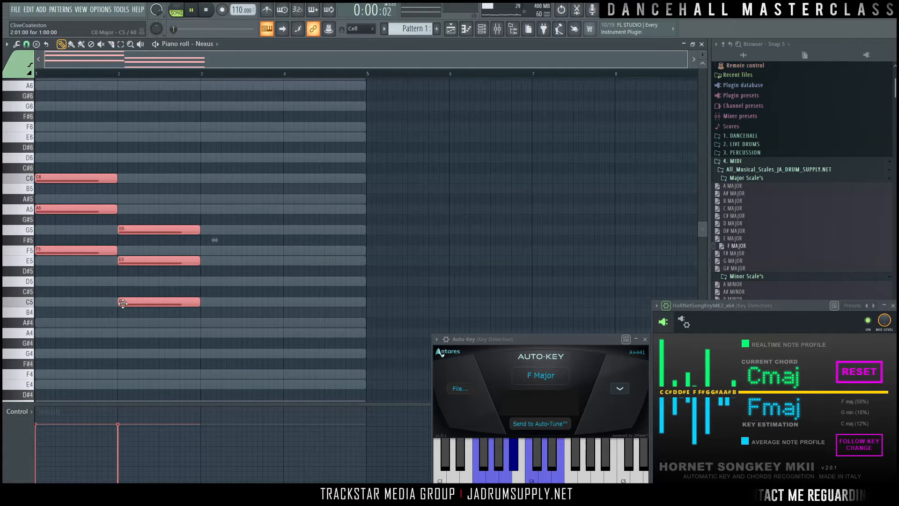
key("space")
left_click_drag(121, 304, 120, 176)
key("space")
key("space")
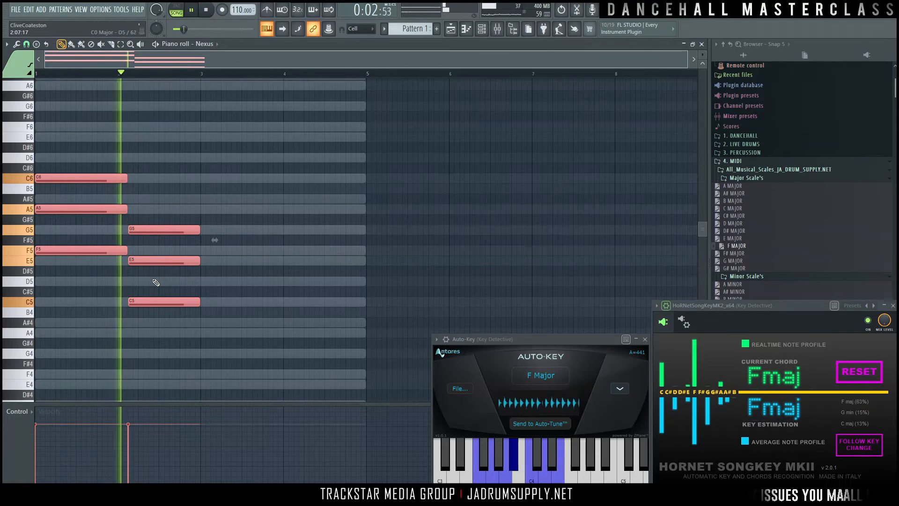
key("space")
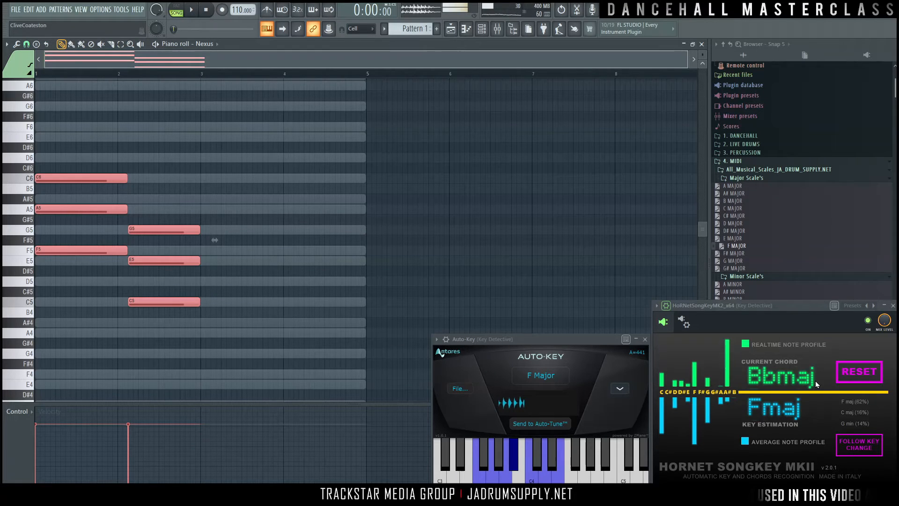
Step: Deselect the notes, read the detected current chord and audition the A#4 key and its neighbours to locate the third chord's root
left_click(341, 276, "ctrl")
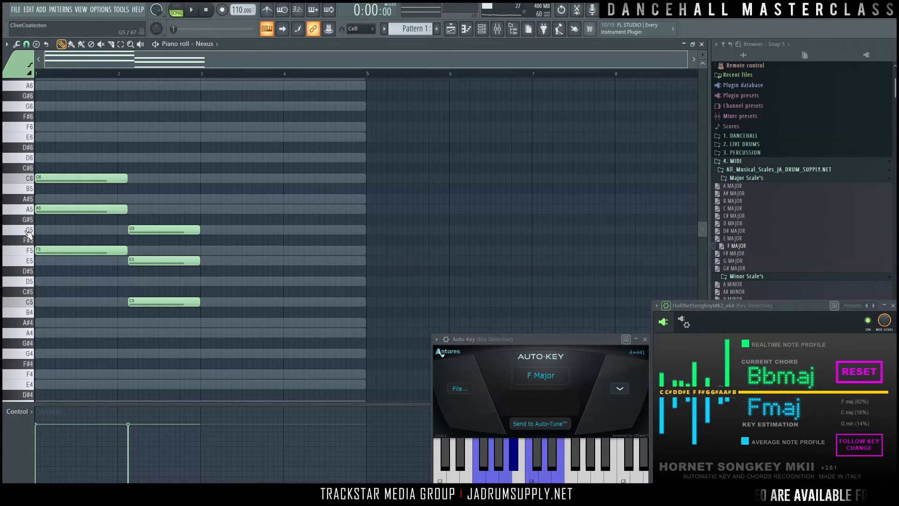
left_click(29, 323)
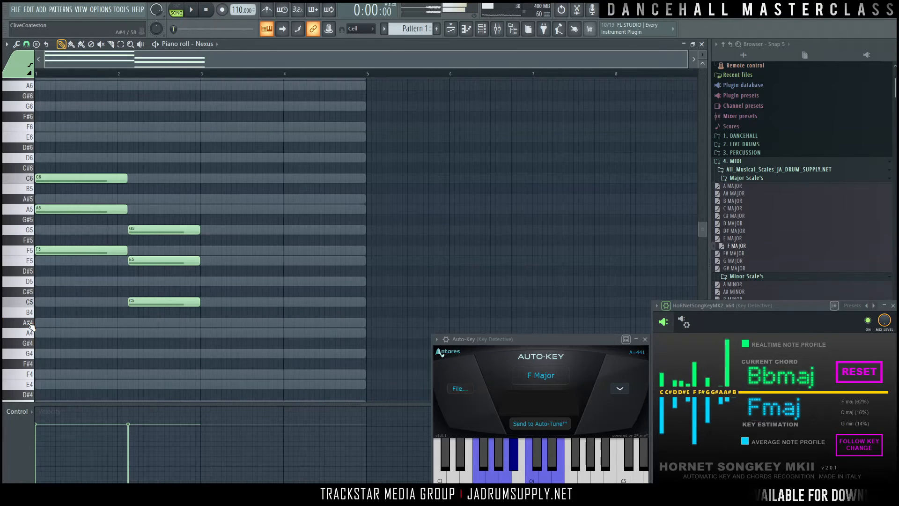
left_click(30, 324)
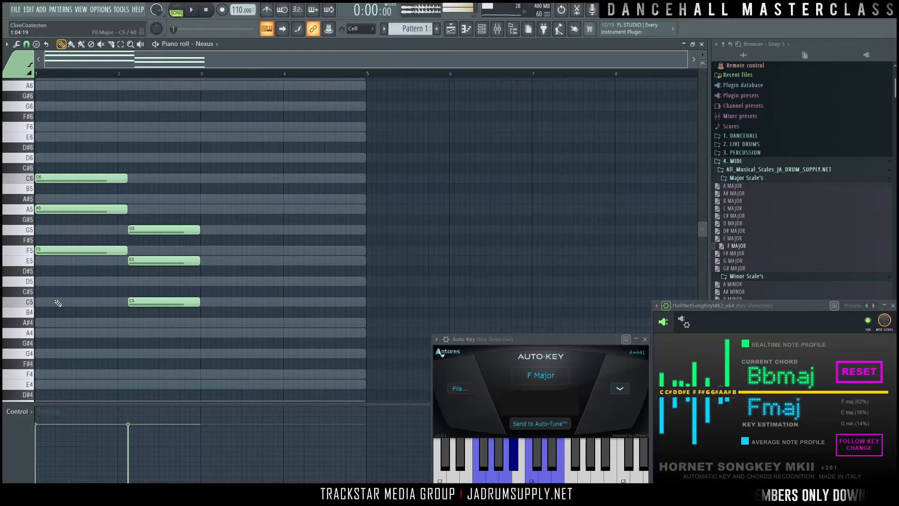
left_click(28, 323)
left_click(28, 323)
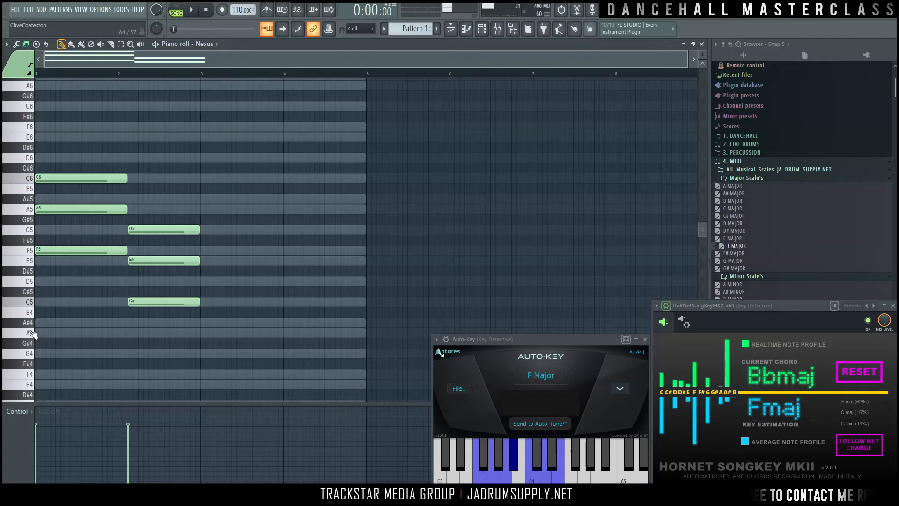
left_click(33, 323)
left_click(33, 313)
left_click(31, 323)
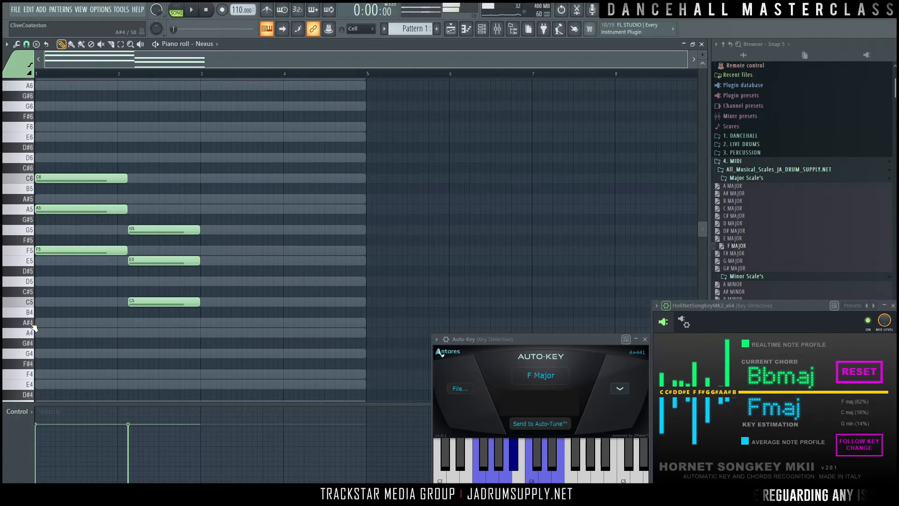
Step: Build a one-bar Bb major chord at bar 3 with notes A#4, D5 and F5, and audition the keys between C5 and E5
left_click(202, 323)
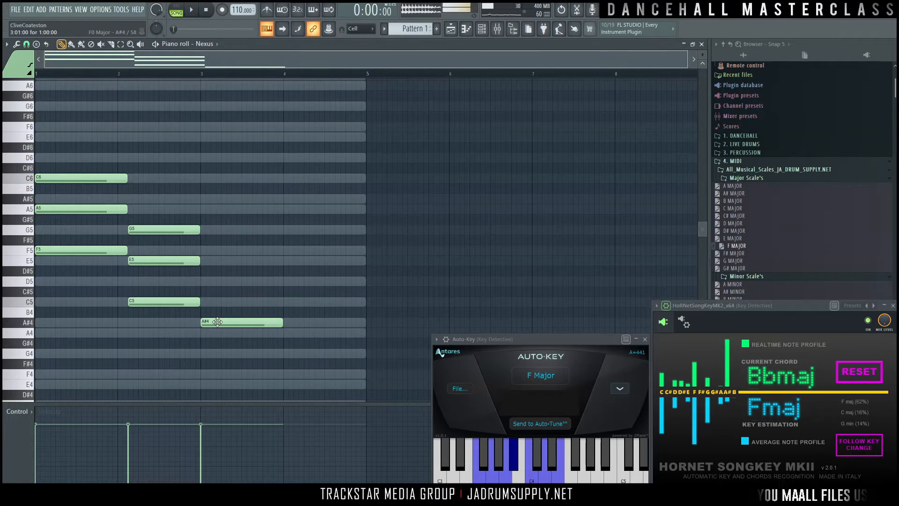
left_click(201, 282)
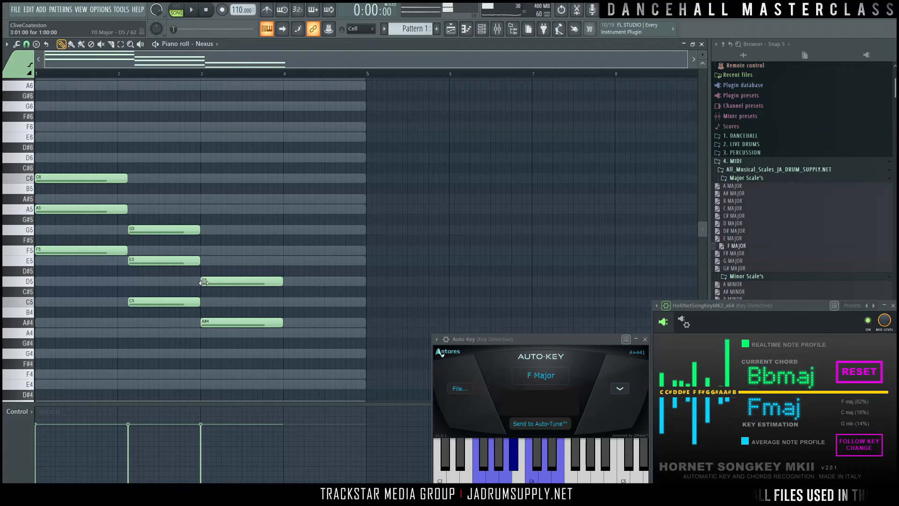
left_click(203, 250)
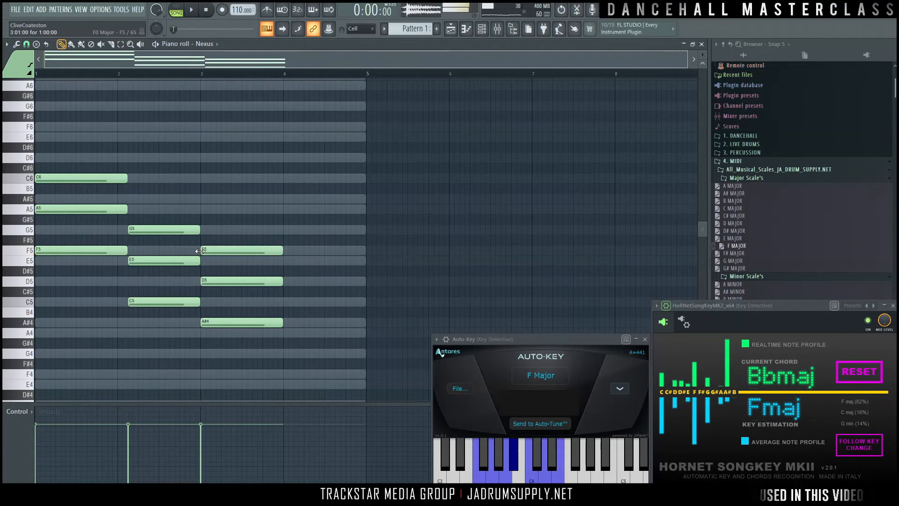
left_click(30, 302)
left_click(31, 295)
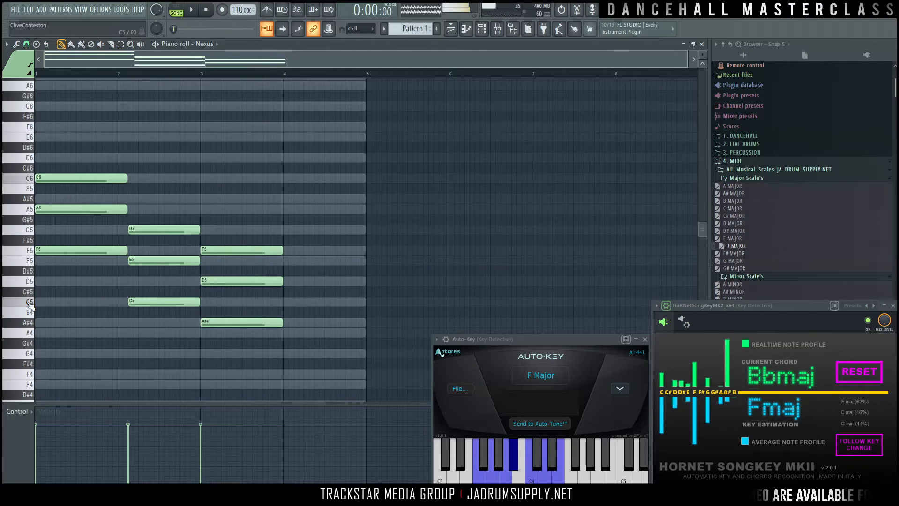
left_click(28, 292)
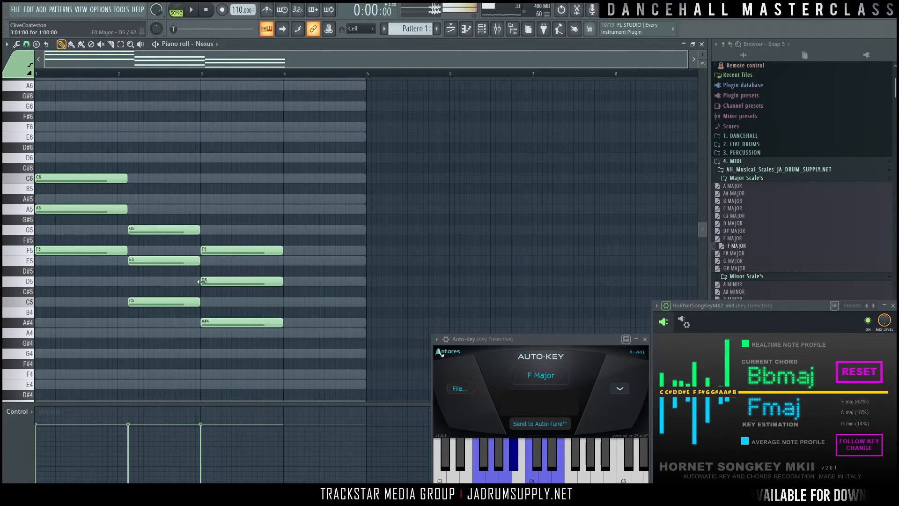
left_click(31, 271)
left_click(32, 263)
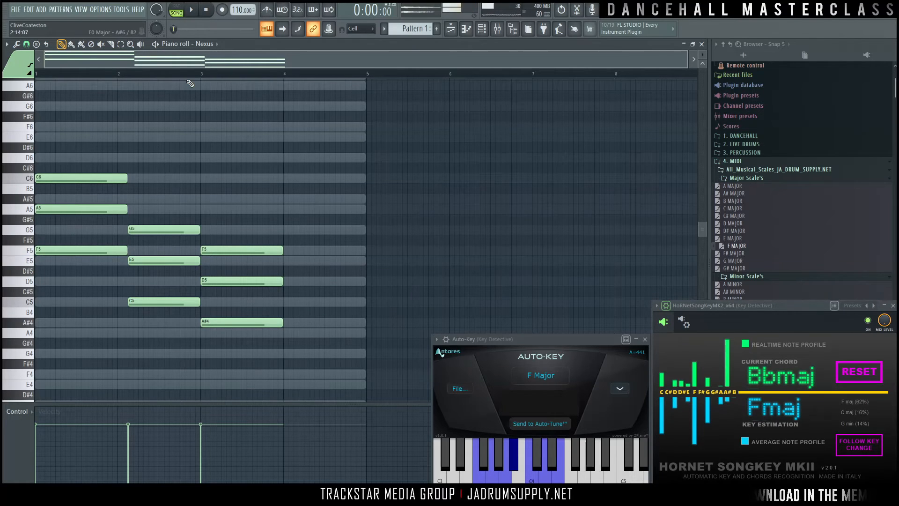
Step: Play the three Nexus chords against the chord loop to check where the third chord should start
left_click_drag(170, 154, 278, 351)
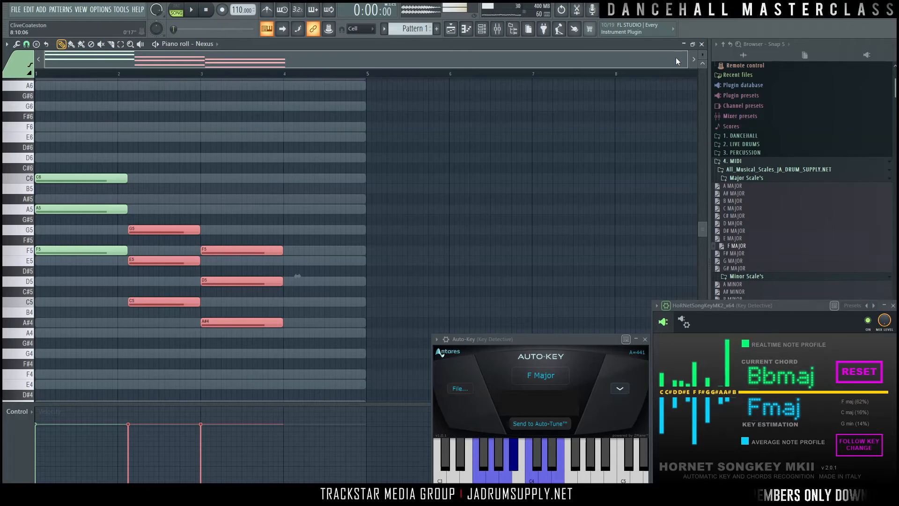
left_click_drag(702, 54, 702, 57)
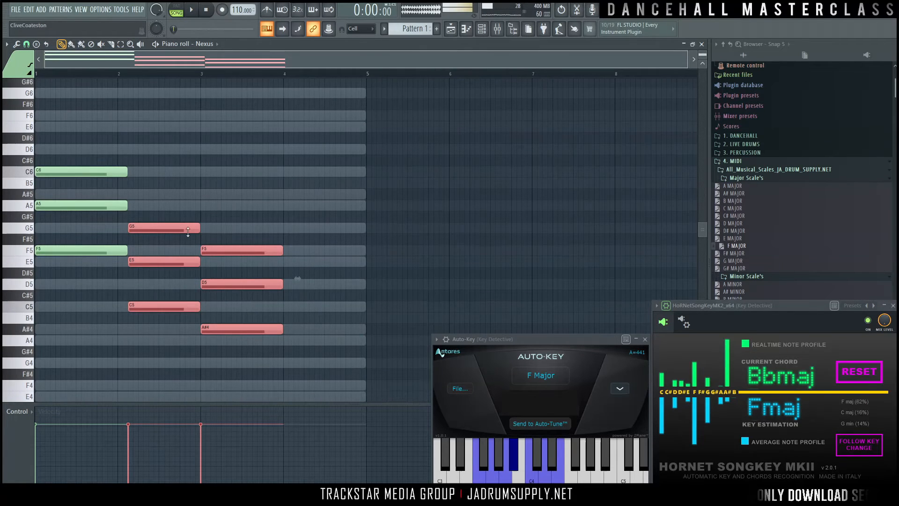
scroll(189, 232, "down", 1)
key("space")
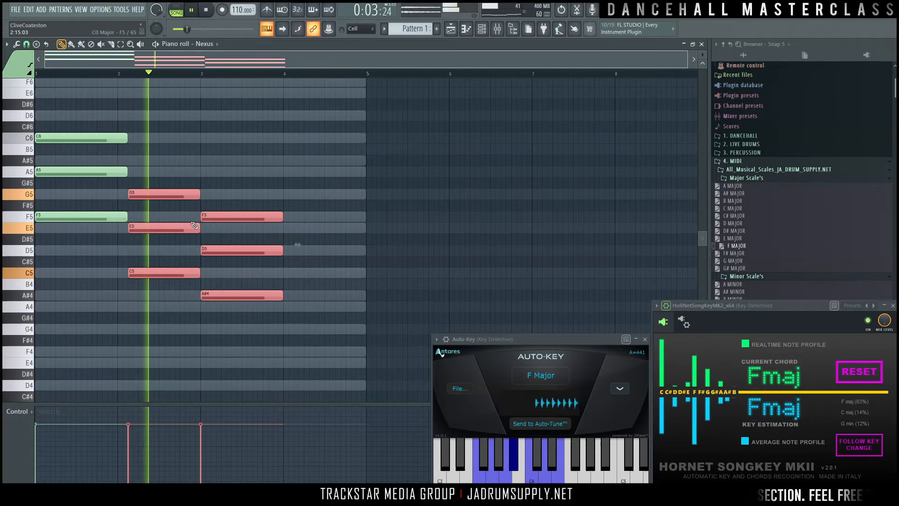
key("space")
Step: Start the third chord earlier at 2:12:00 with the second chord shortened to meet it, and raise the third chord one octave
mouse_move(185, 182)
left_mouse_down()
mouse_move(236, 309)
mouse_move(230, 262)
left_mouse_up()
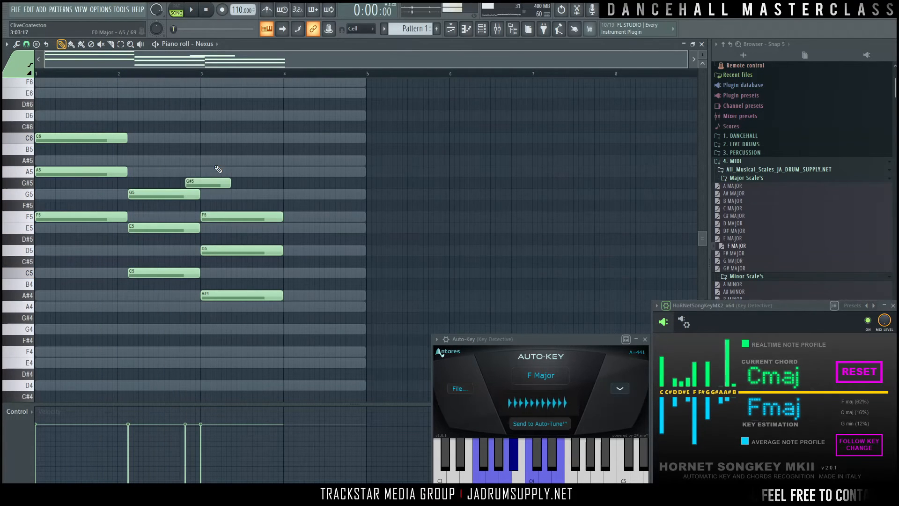
right_click(192, 182)
left_click_drag(185, 158, 215, 329)
left_click_drag(202, 295, 181, 296)
left_click(247, 240, "ctrl")
key("space")
key("space")
key("space")
left_click_drag(175, 178, 225, 354)
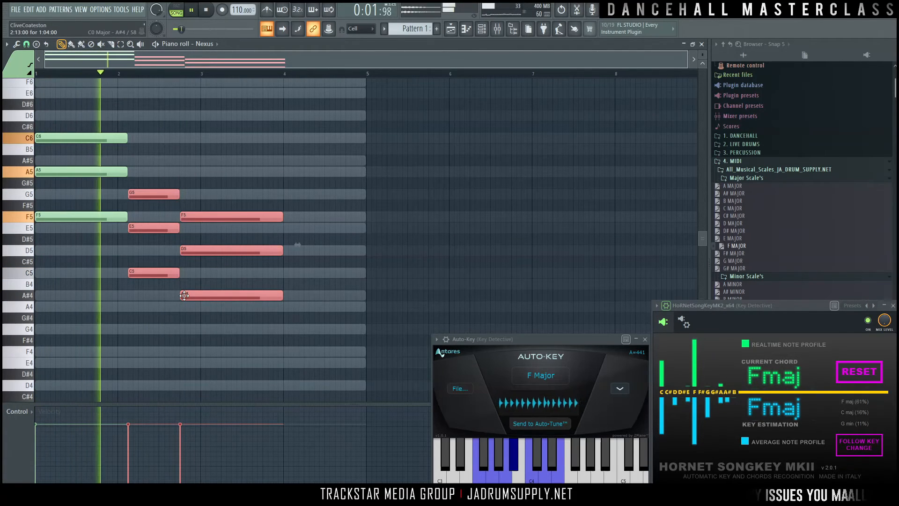
left_click_drag(182, 295, 177, 295)
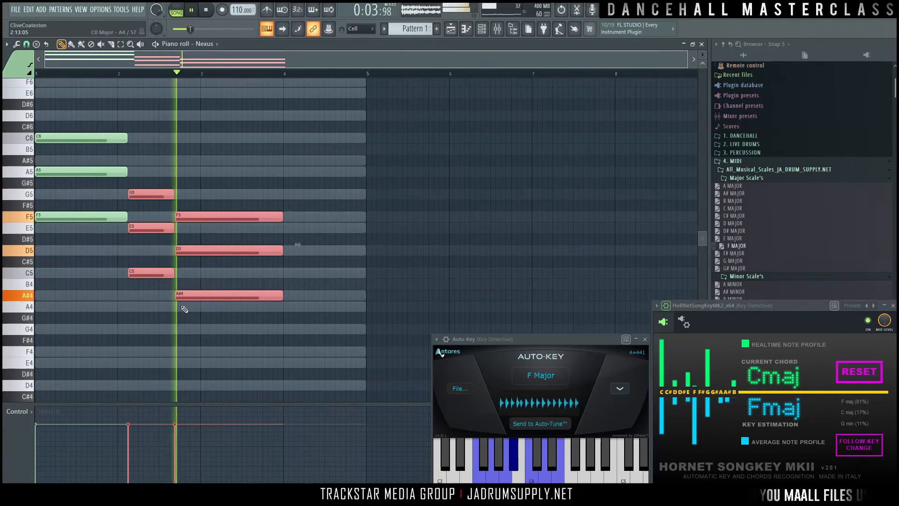
key("space")
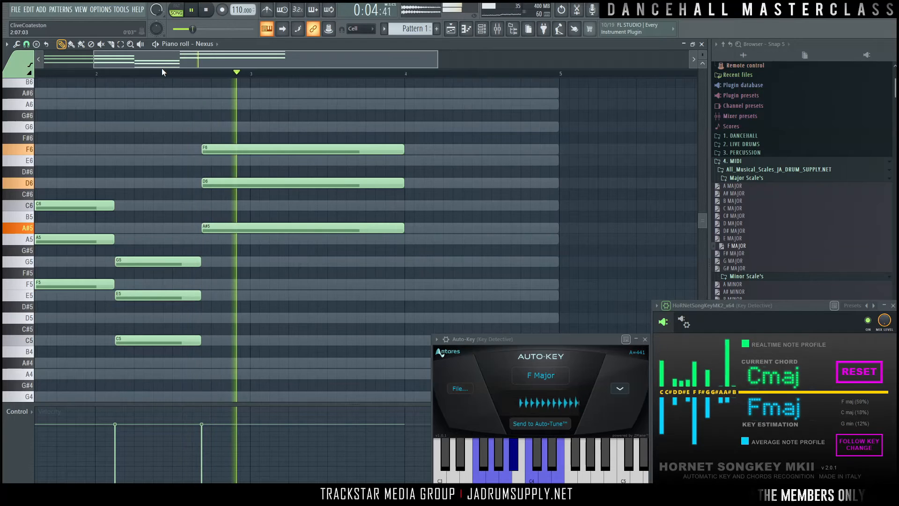
Step: Trim the third chord to end at bar 3 and add a one-bar G minor chord there with notes G5, A#5 and D6
left_click(154, 73)
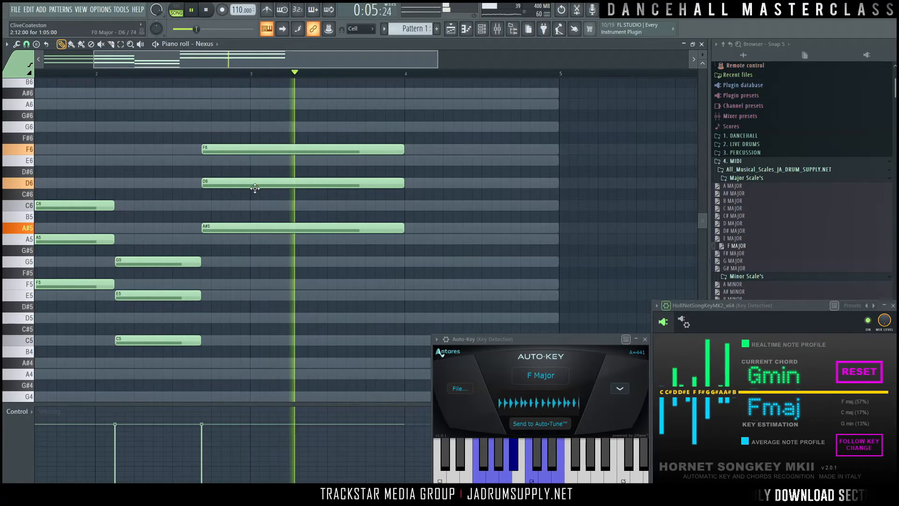
key("space")
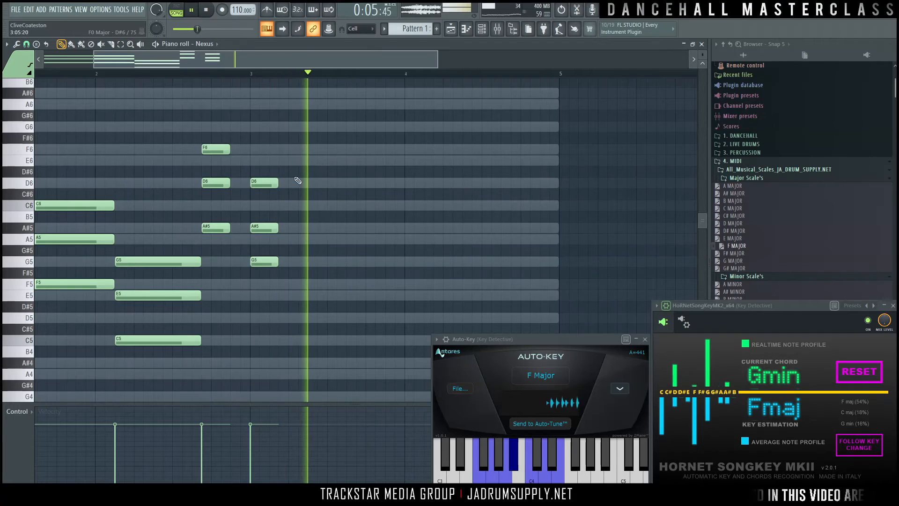
left_click_drag(216, 122, 402, 181)
key("space")
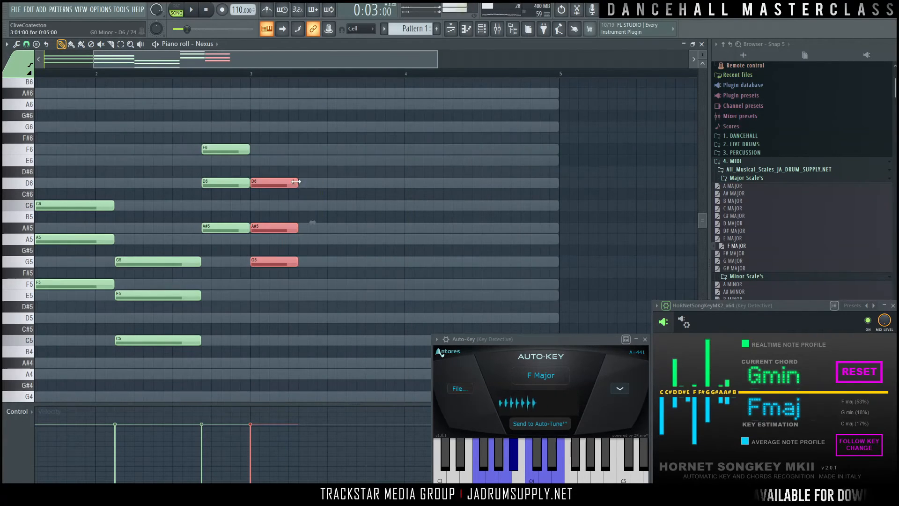
key("space")
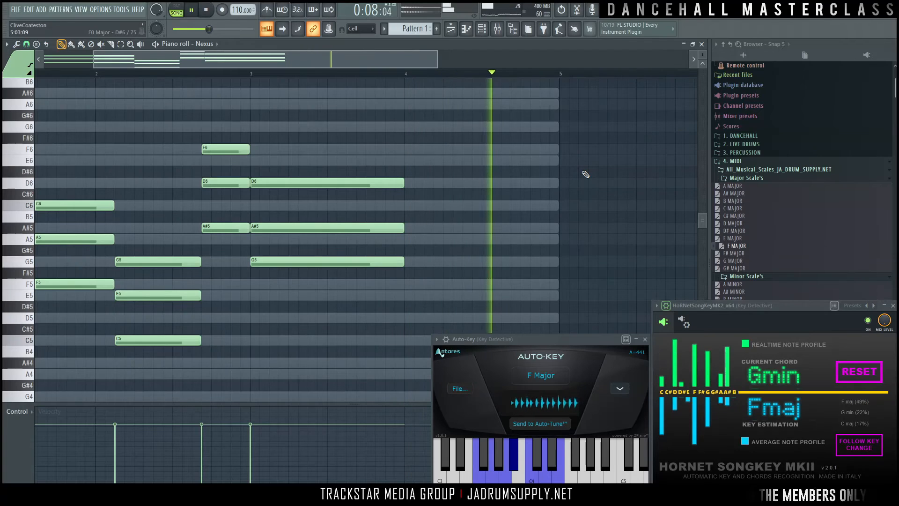
Step: Play the four-chord Nexus progression together with the chord loop
key("space")
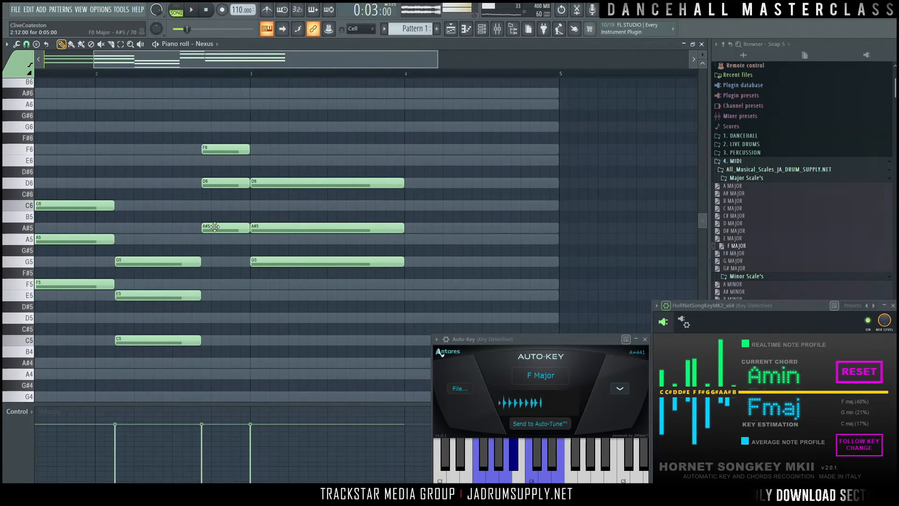
scroll(178, 77, "down", 2)
key("space")
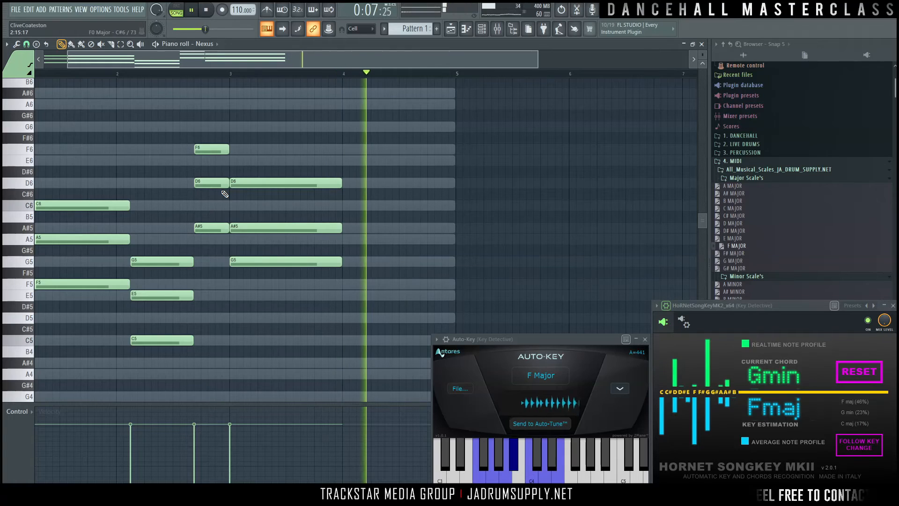
Step: Copy the A#5, D6, F6 chord one octave lower into bar 4, starting it two steps after the bar begins
key("space")
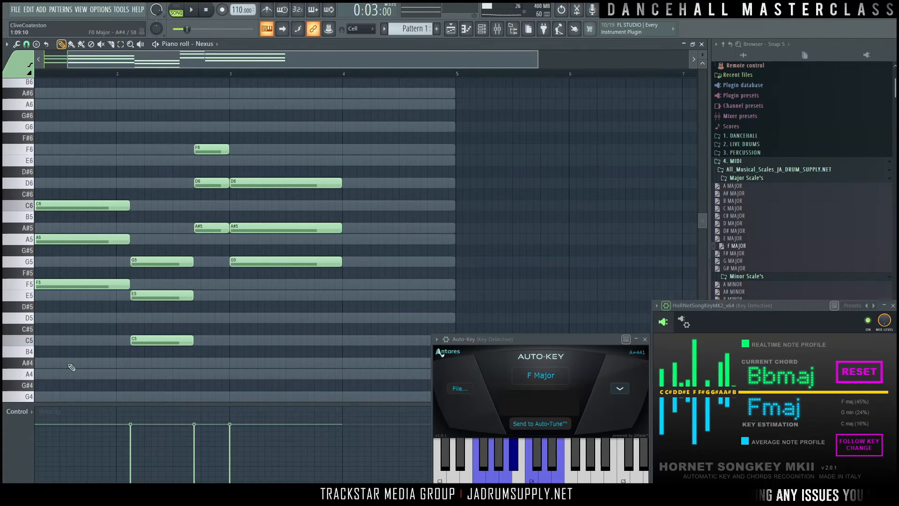
left_click_drag(209, 136, 213, 229)
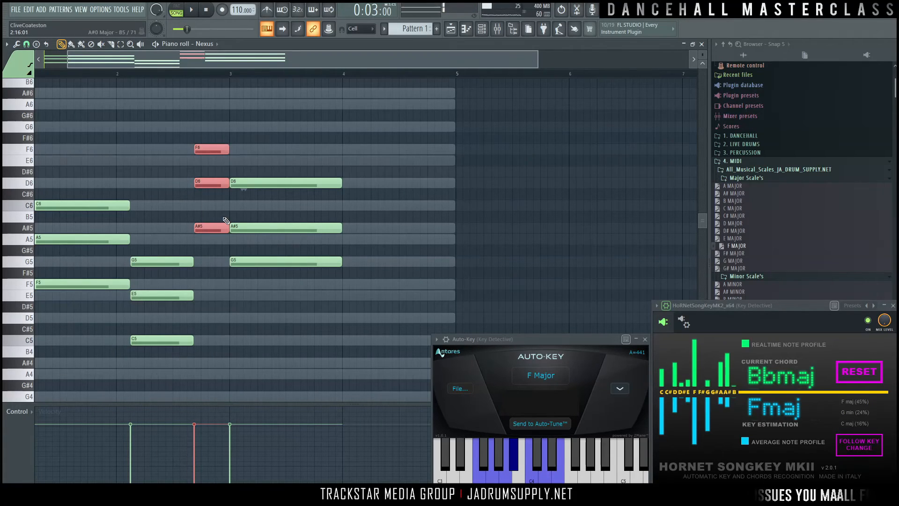
mouse_move(226, 184)
left_mouse_down()
mouse_move(112, 184)
mouse_move(113, 319)
mouse_move(392, 323)
left_mouse_up()
key("space")
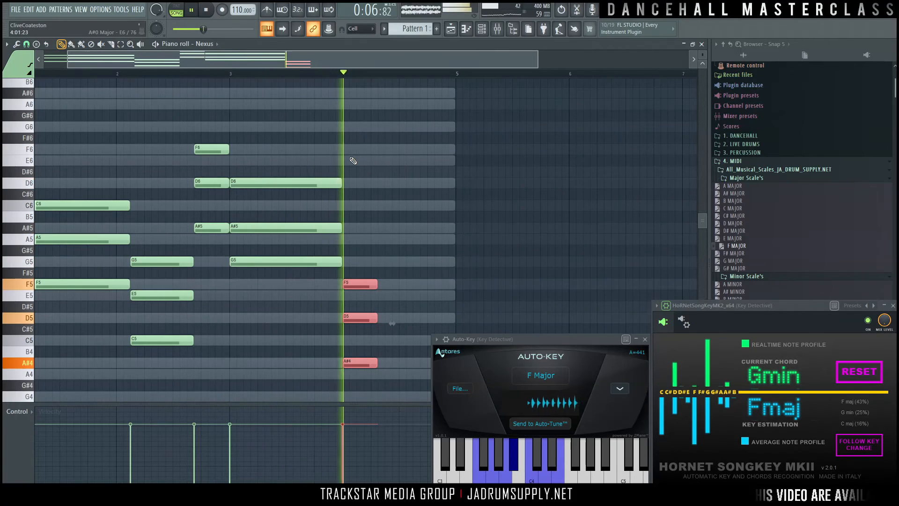
left_click_drag(356, 284, 370, 284)
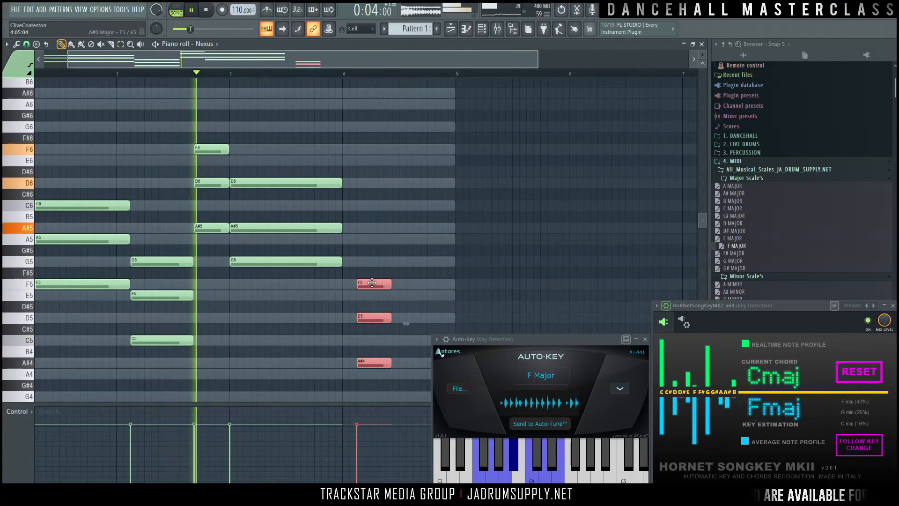
Step: Add an A minor chord (A4, C5, E5) in the second half of bar 4 and lengthen the chords to meet, ending at bar 5
left_click(307, 73)
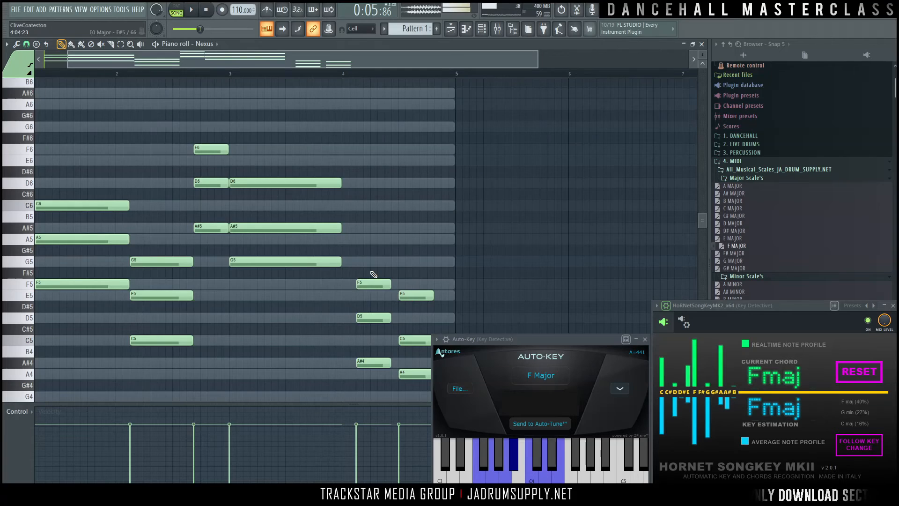
key("ctrl+l")
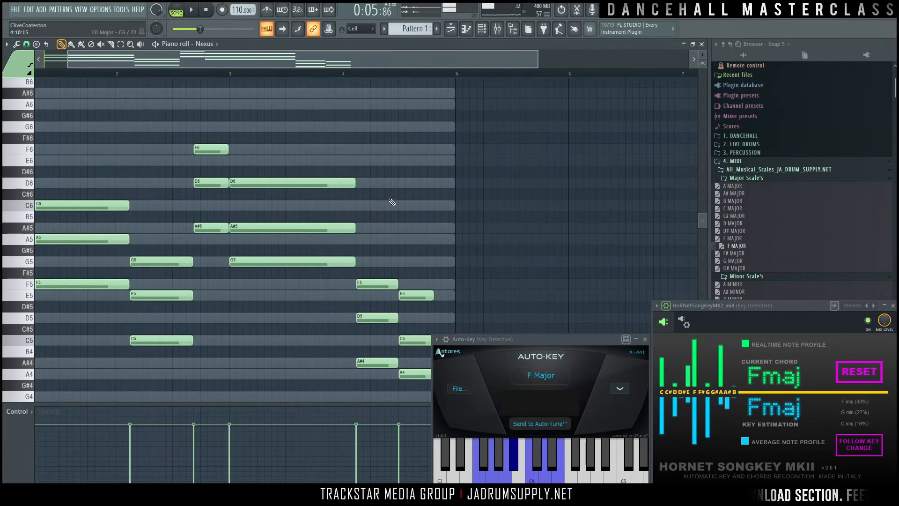
scroll(588, 205, "down", 3)
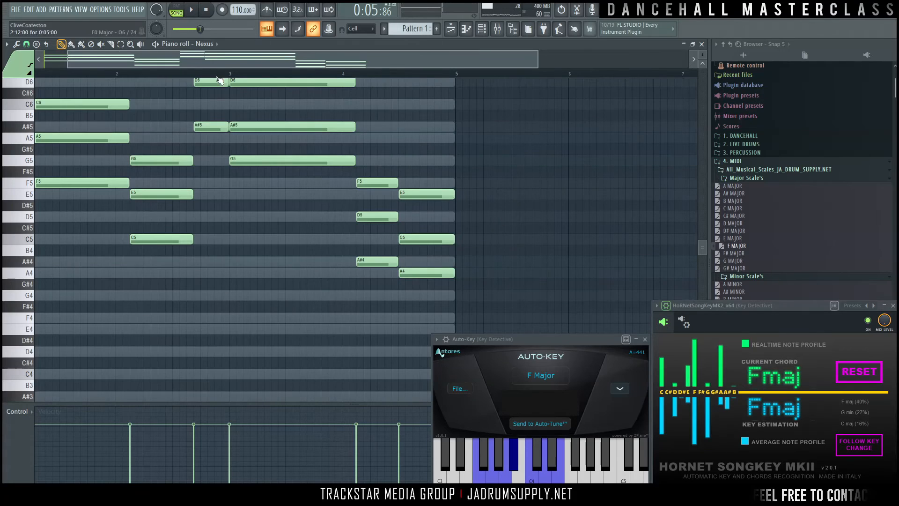
scroll(158, 122, "up", 3)
Step: Play the complete six-chord Nexus progression together with the chord loop
key("space")
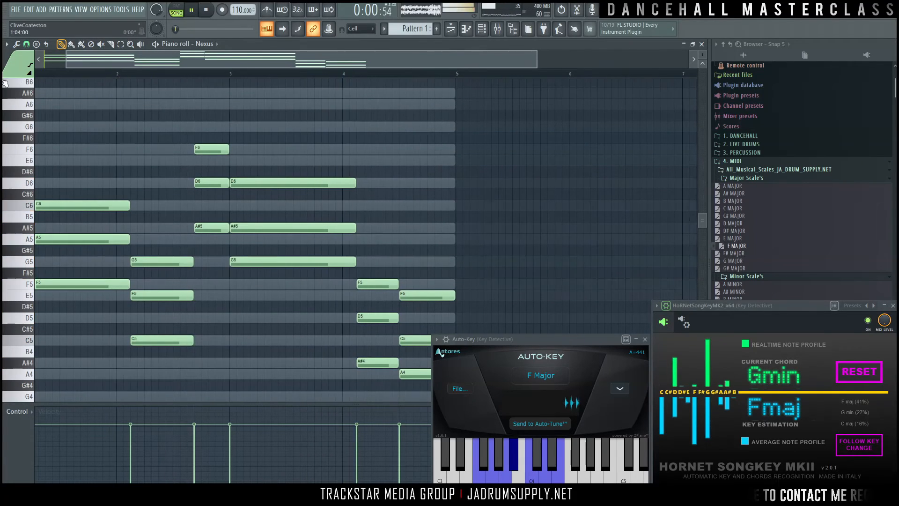
double_click(237, 54)
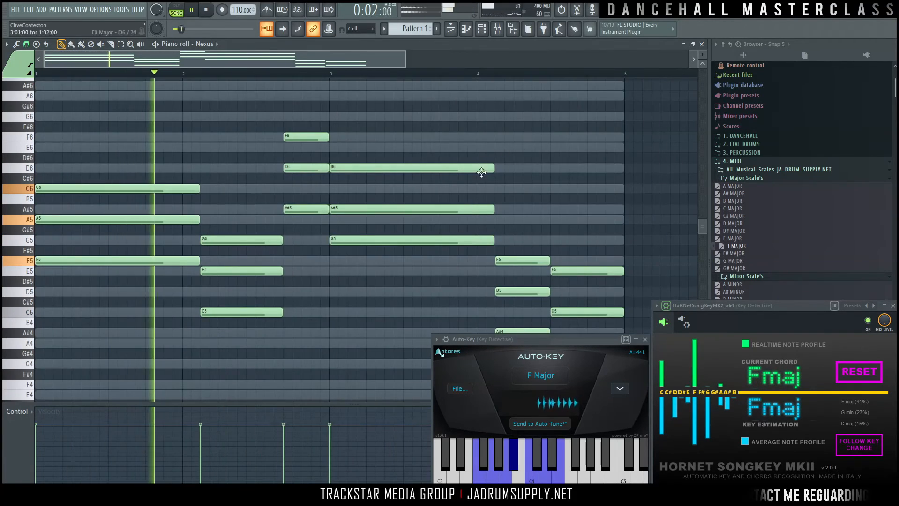
scroll(449, 161, "down", 2)
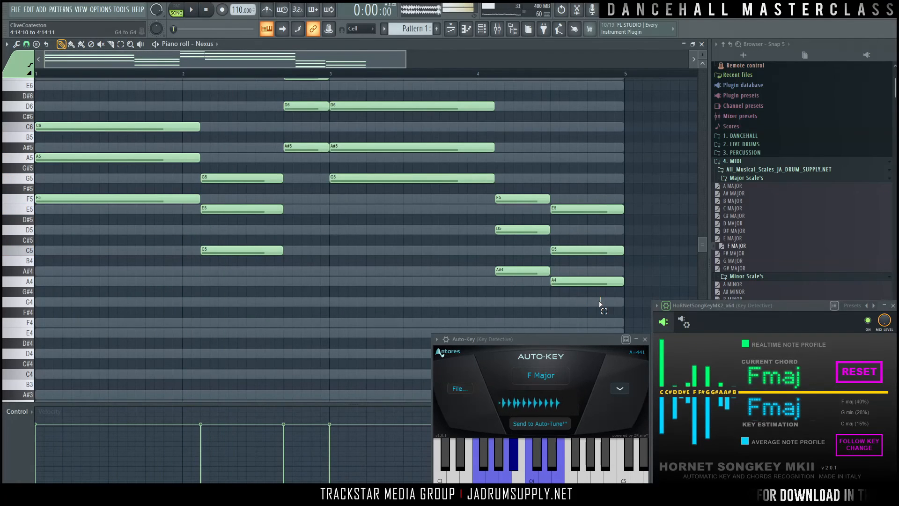
Step: Shorten all six chords to one-step stabs while keeping their start positions
key("ctrl+a")
scroll(188, 225, "up", 4)
left_click_drag(199, 230, 162, 230)
left_click_drag(84, 185, 243, 393)
left_click_drag(442, 197, 414, 303)
left_click_drag(458, 275, 337, 274)
scroll(337, 274, "down", 3)
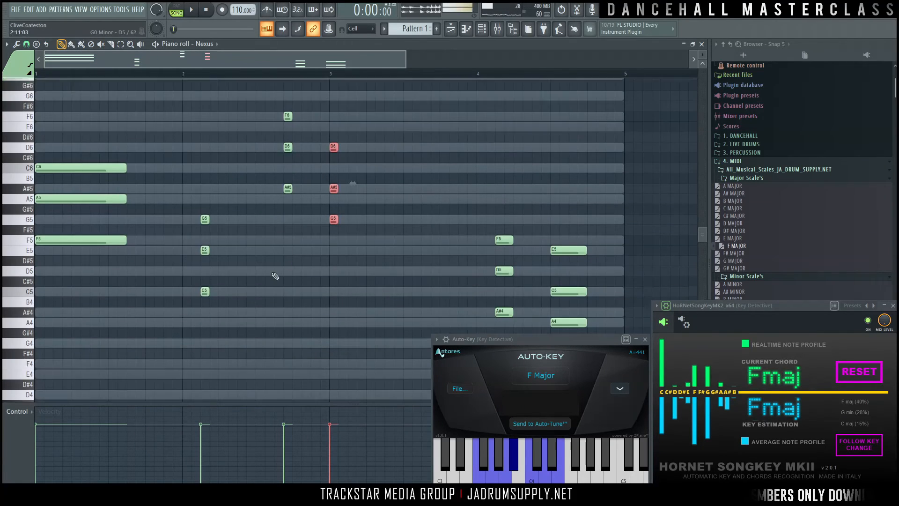
left_click_drag(116, 265, 115, 166)
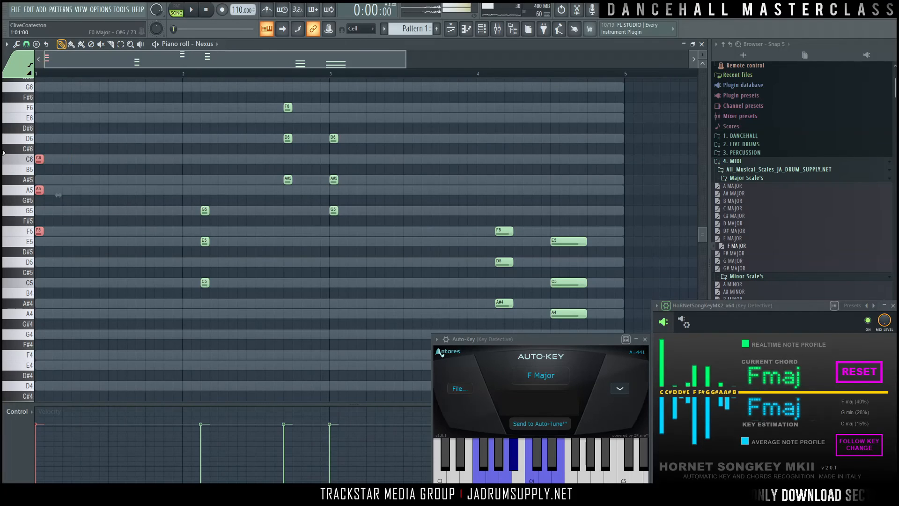
left_click_drag(484, 195, 581, 314)
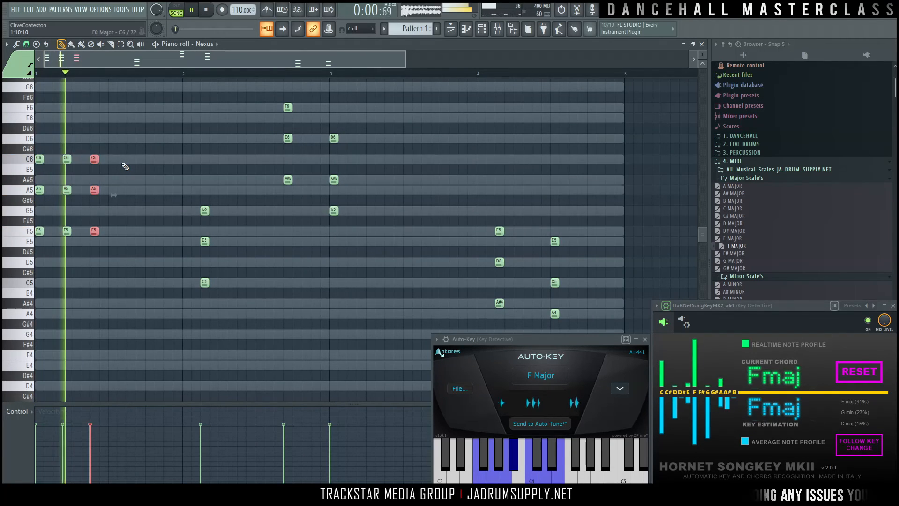
Step: Repeat the opening F major stab every three steps to make six stabs before the C major chord
key("ctrl+b")
key("ctrl+b")
key("space")
left_click_drag(159, 159, 177, 159)
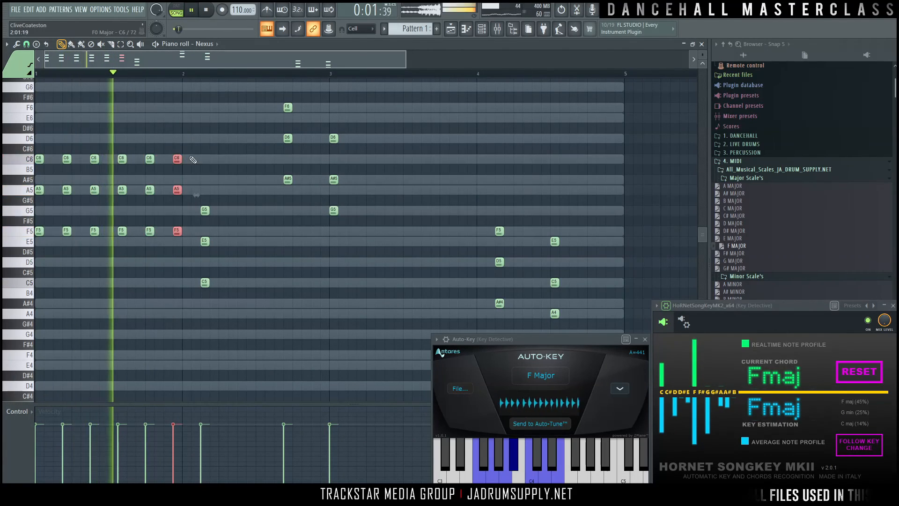
Step: Repeat the C major stab to three hits and the following A#5, D6, F6 stab to two, spaced three steps apart
left_click_drag(200, 195, 260, 283)
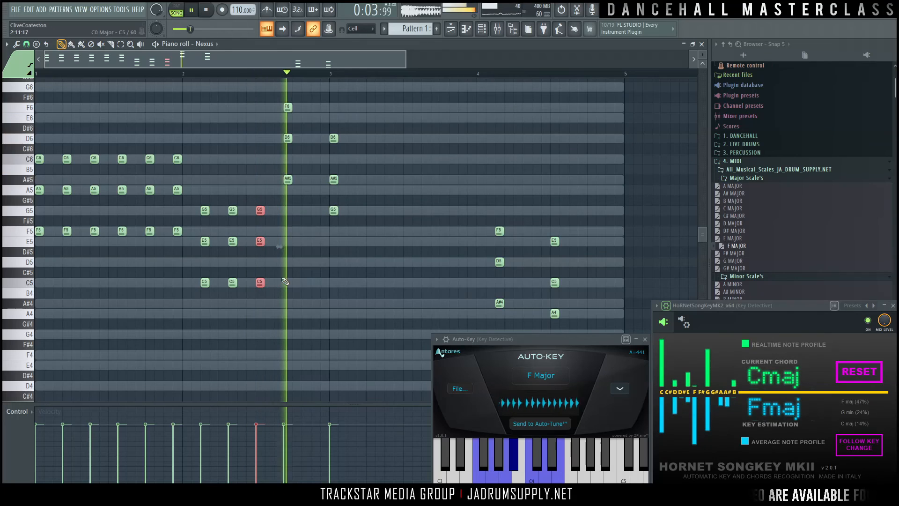
left_click_drag(306, 194, 318, 105)
key("space")
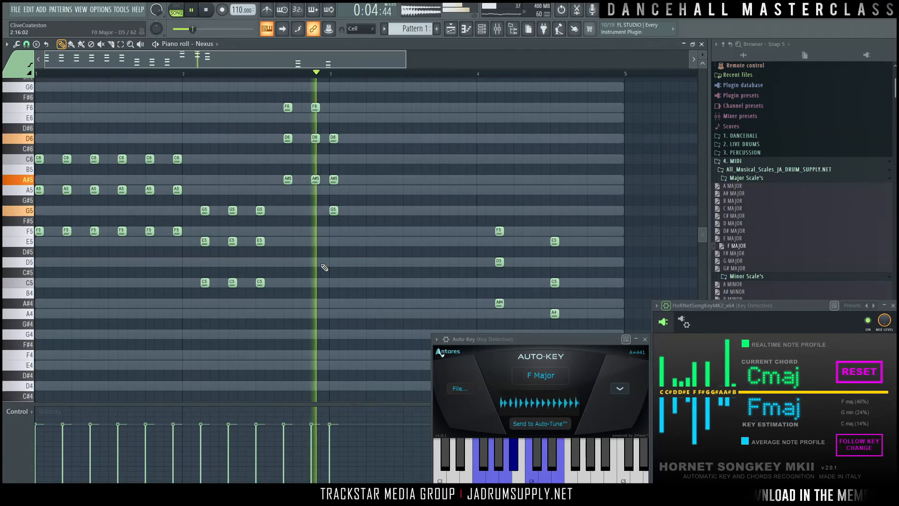
Step: Repeat the remaining chords at three-step spacing: six G minor stabs, two A#4, D5, F5 stabs and three A minor stabs
left_click_drag(361, 247, 478, 140, "ctrl")
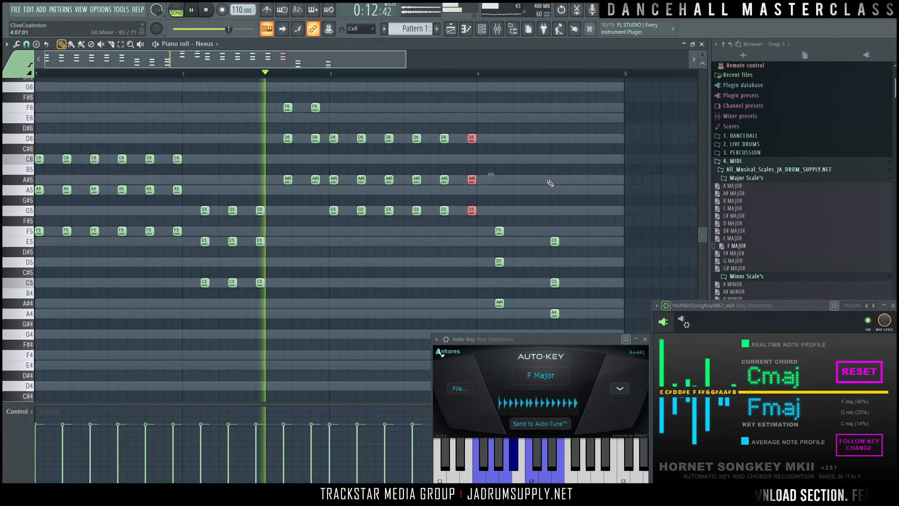
scroll(548, 183, "down", 1)
left_click_drag(501, 193, 528, 271, "ctrl")
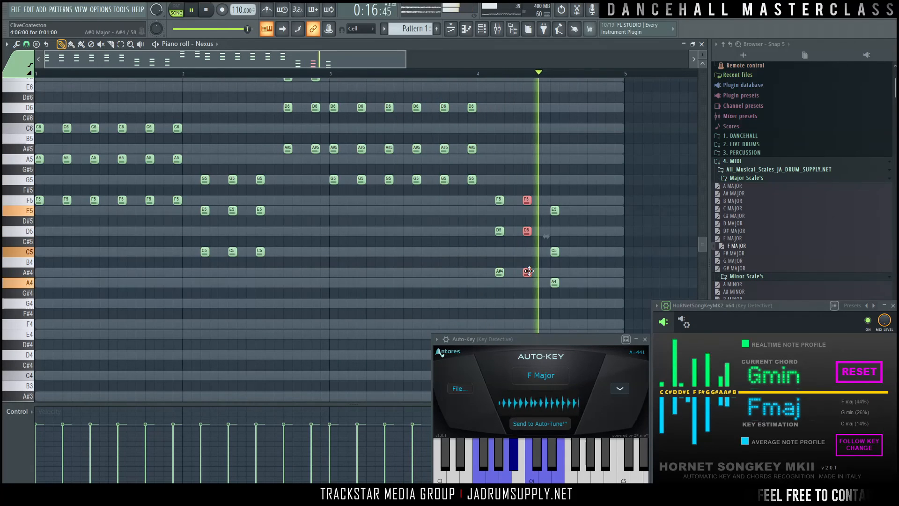
mouse_move(569, 317)
left_mouse_down("ctrl")
mouse_move(548, 204)
mouse_move(614, 211)
left_mouse_up("ctrl")
left_click(594, 171, "ctrl")
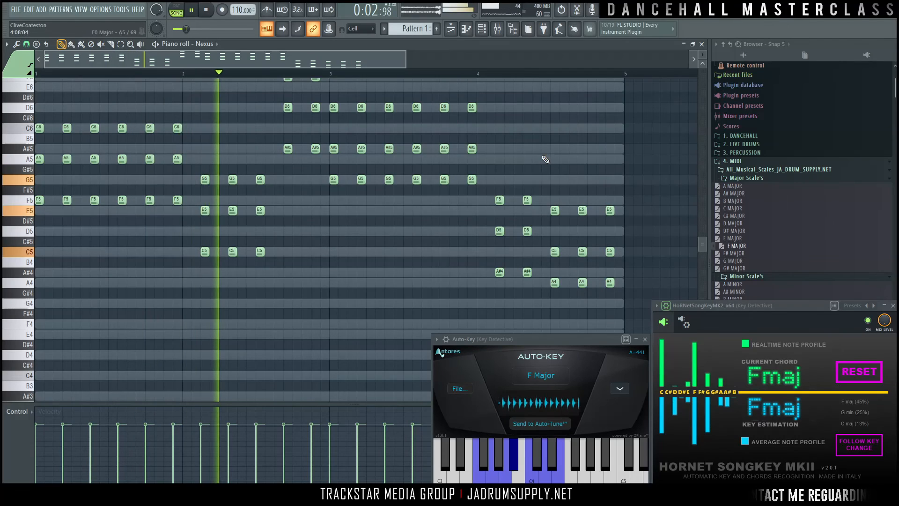
Step: Move the Auto-Key window clear of the notes, play the stab pattern and open the Nexus instrument from the channel rack
scroll(547, 159, "up", 3)
left_click_drag(612, 338, 794, 152)
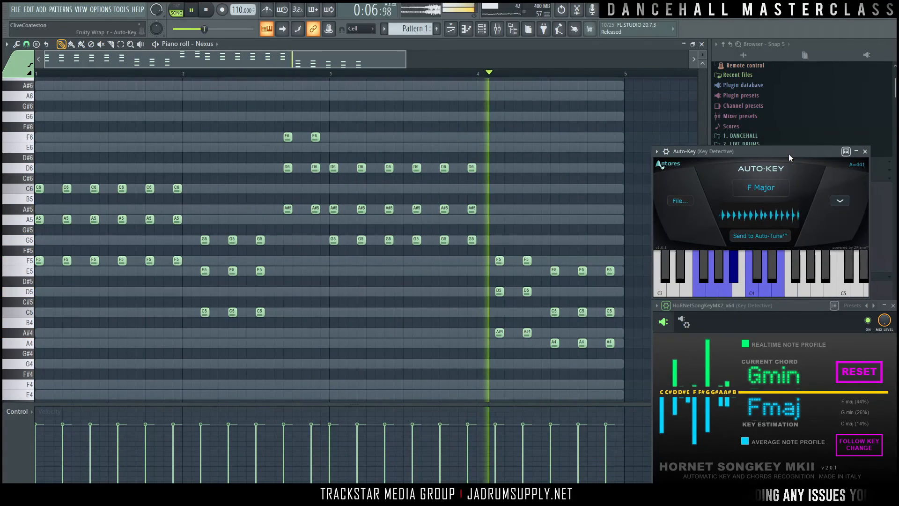
left_click(481, 28)
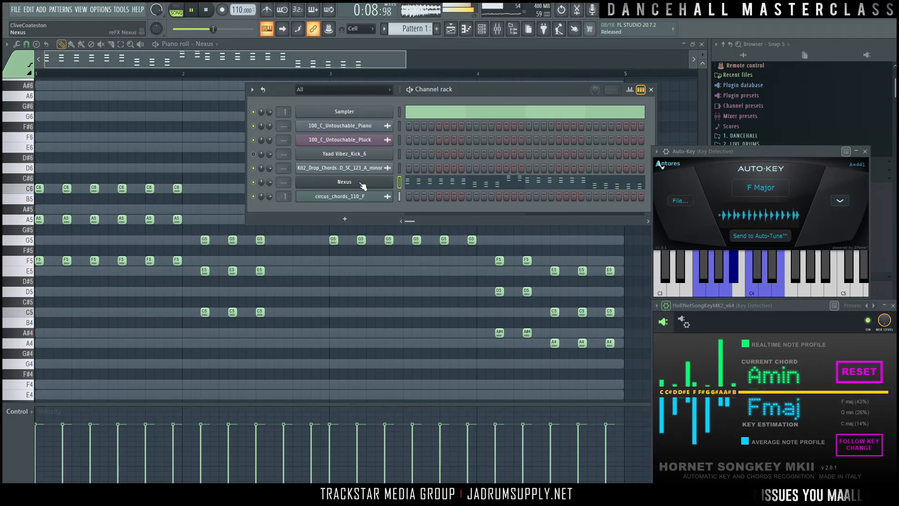
left_click(365, 183)
key("space")
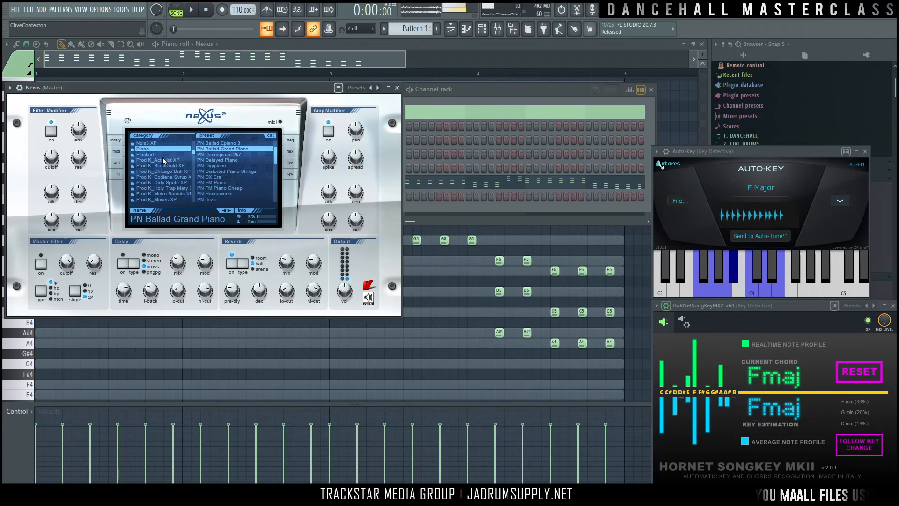
Step: Audition Nexus presets in the Plucked category over the pattern up to PL Ethno Lead, stop playback and return to the channel rack
left_click_drag(280, 94, 340, 118)
key("space")
left_click(291, 236)
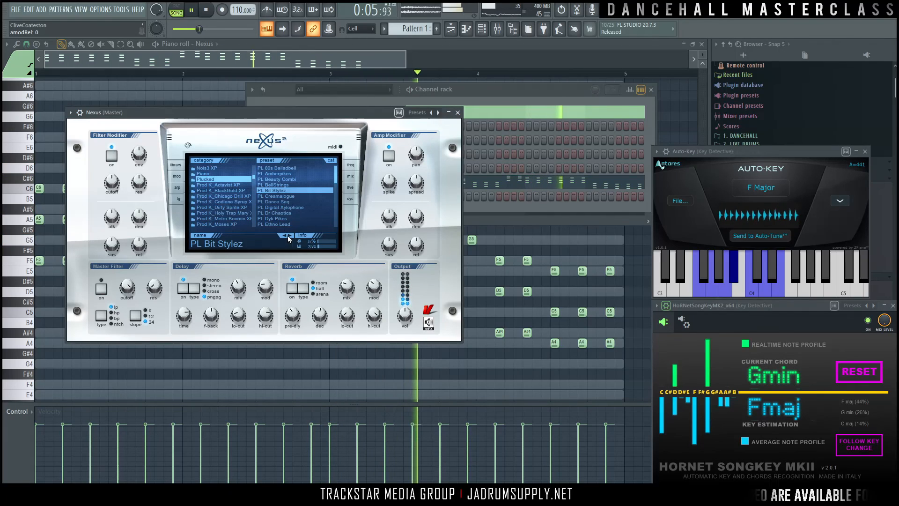
left_click(288, 236)
left_click(289, 236)
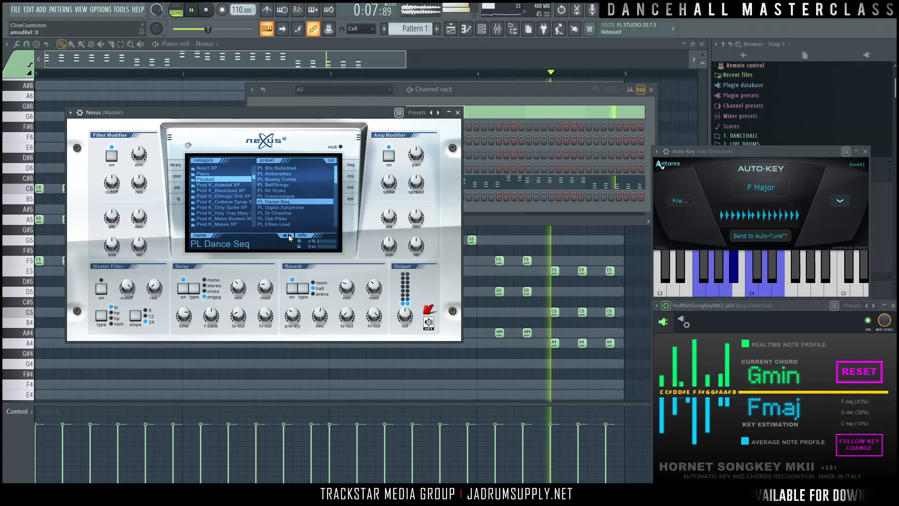
left_click(290, 235)
left_click(291, 236)
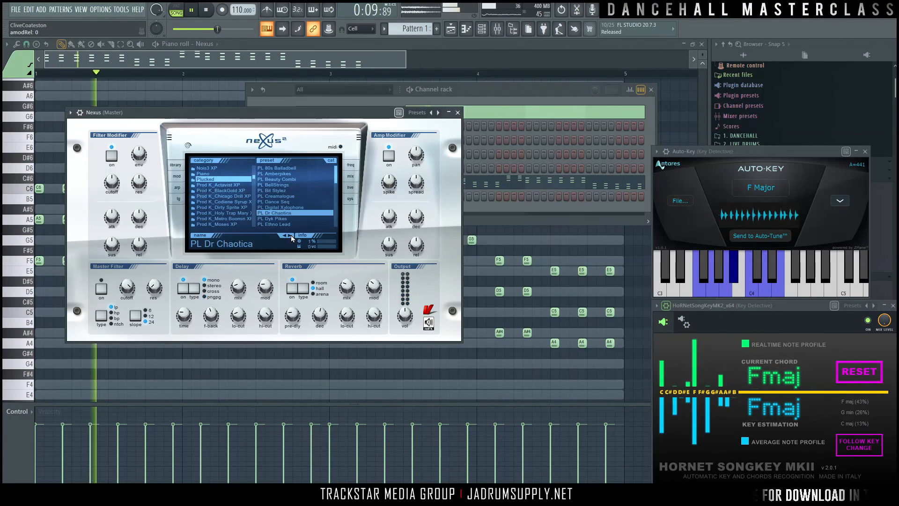
left_click(291, 235)
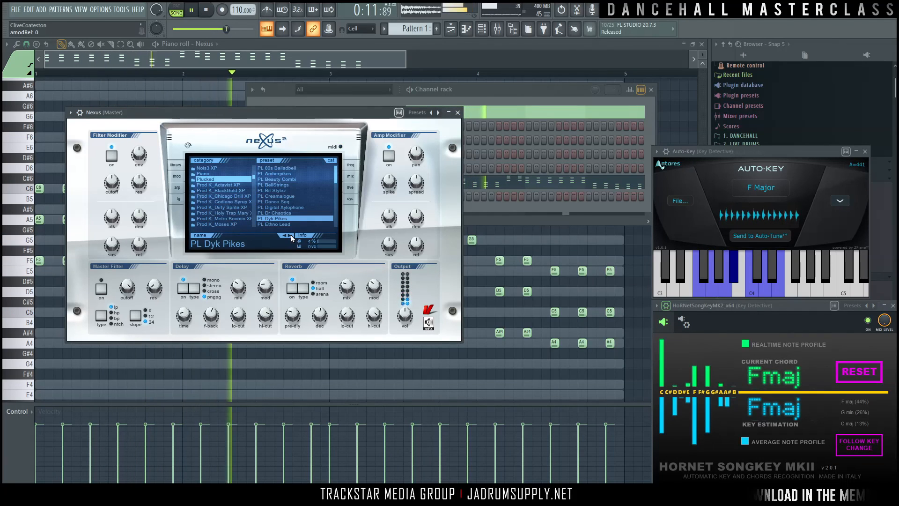
left_click(289, 236)
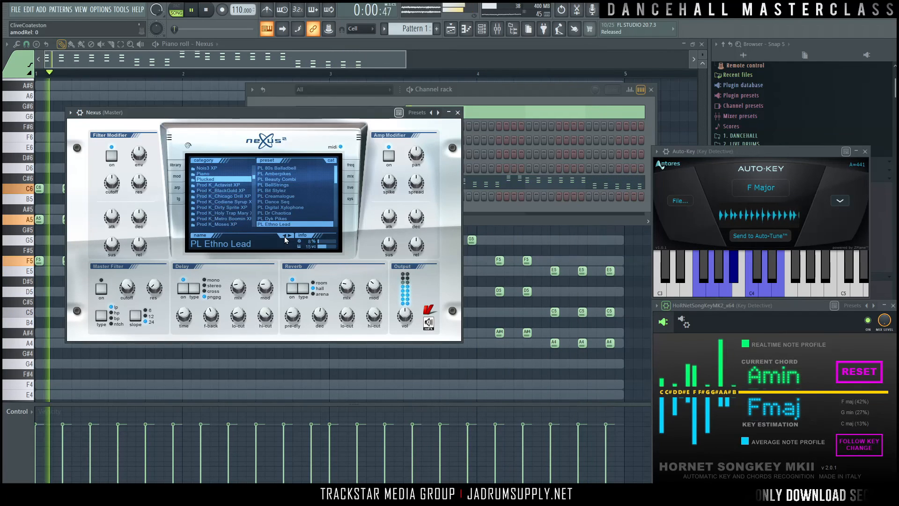
left_click(572, 91)
key("space")
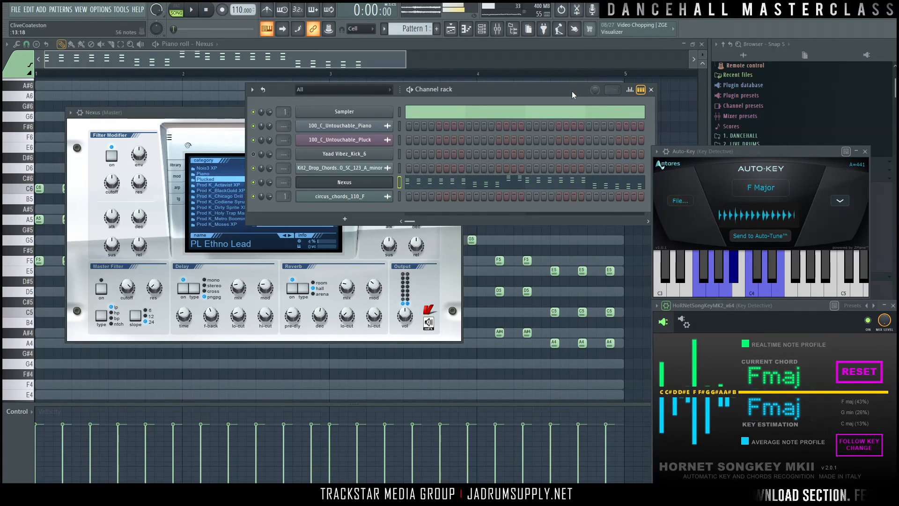